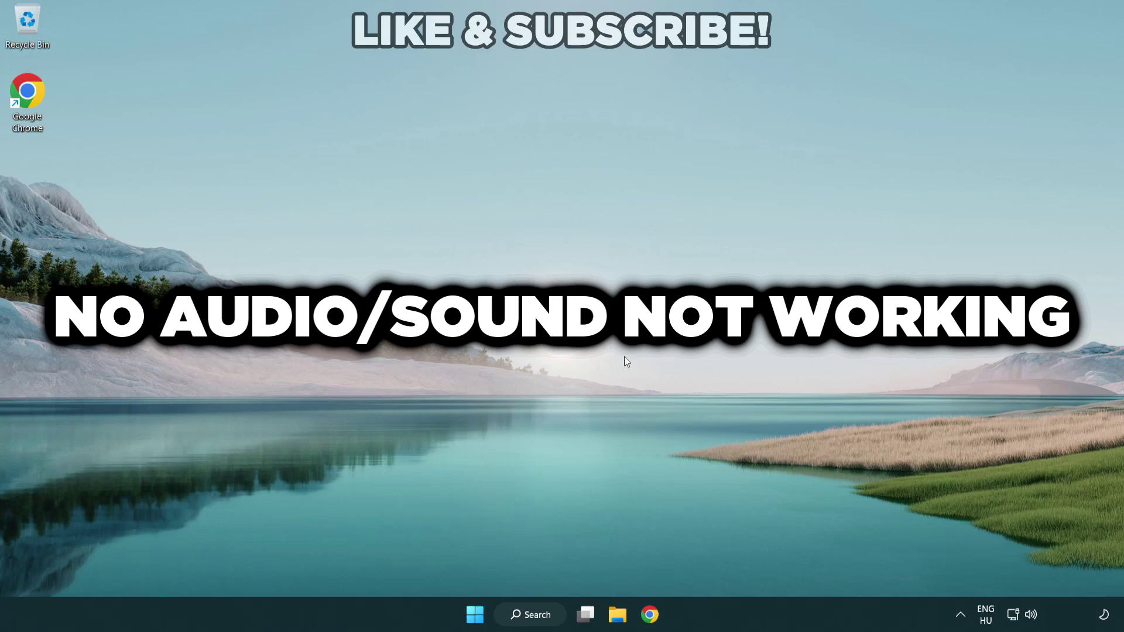
- Switch the audio output from CABLE Input to Speakers (High Definition Audio Device) in Quick Settings
click(1030, 615)
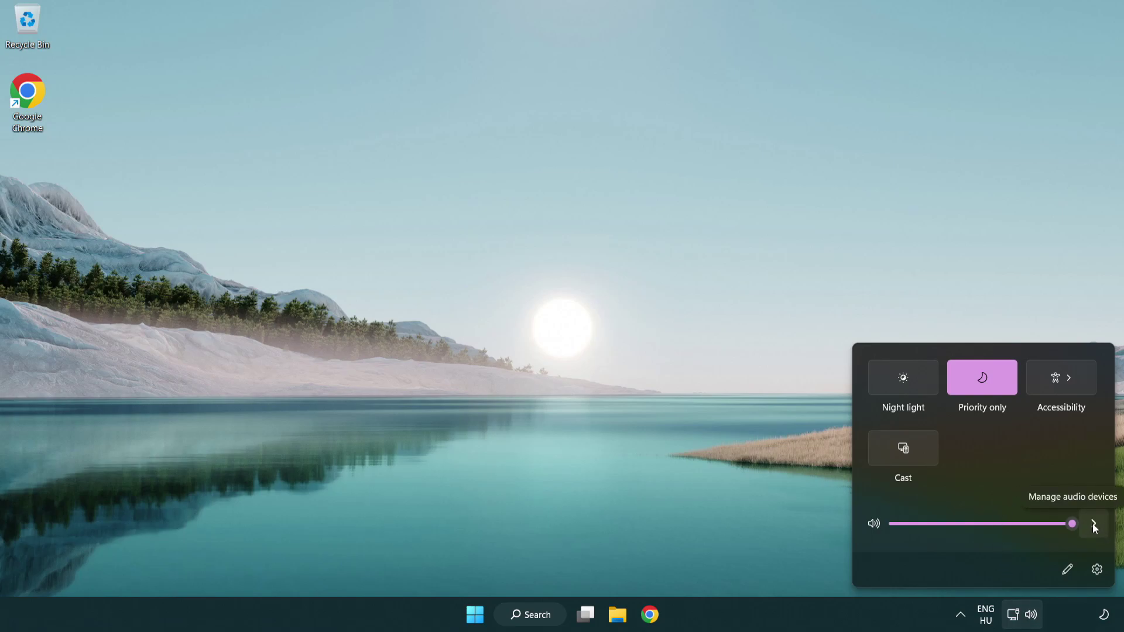
click(1093, 525)
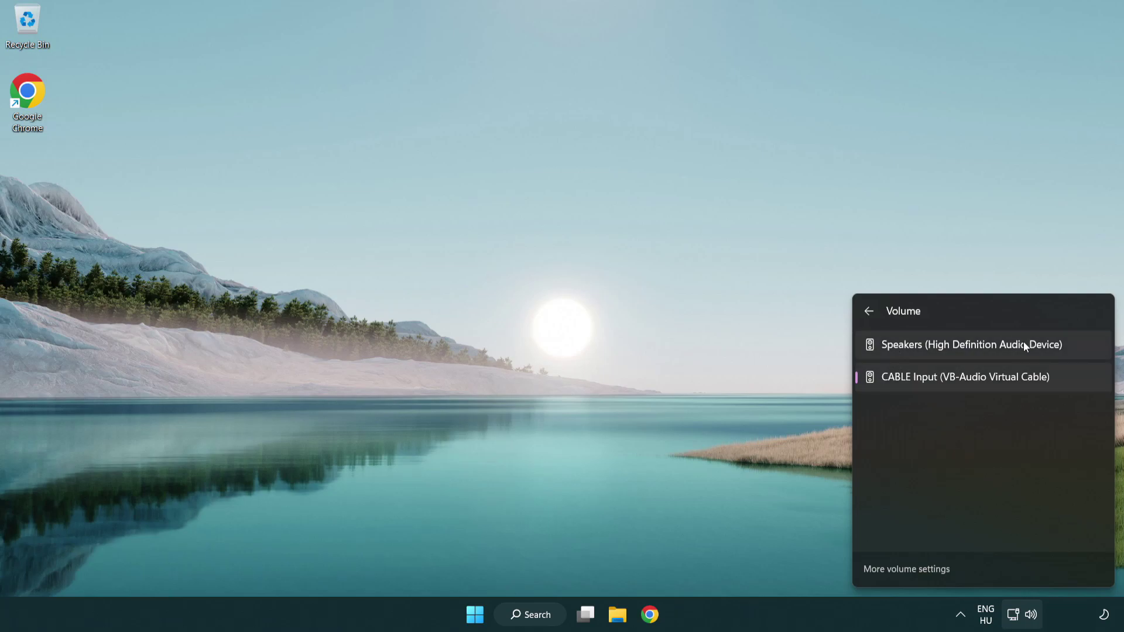
click(1079, 350)
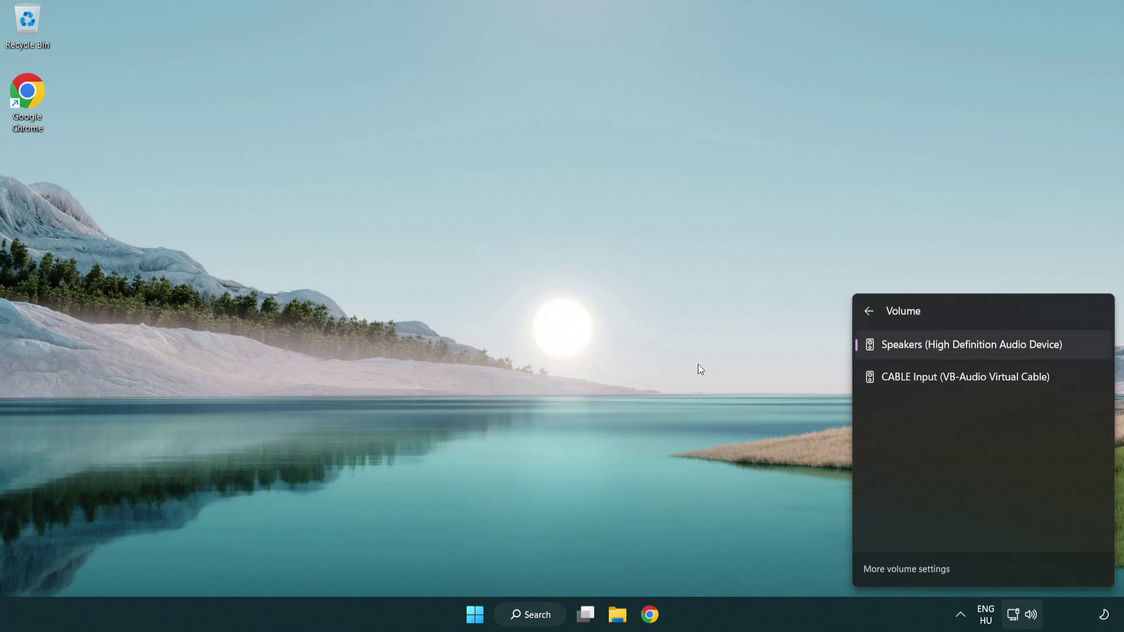
click(589, 337)
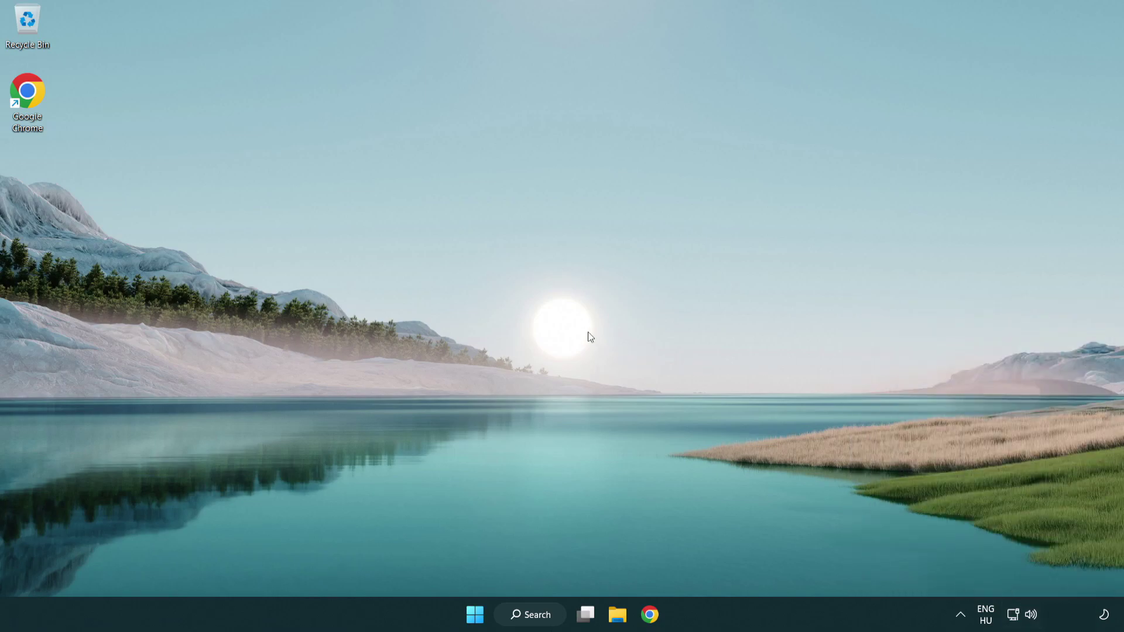
- Reset all sound devices and app volumes in the Volume mixer, then close Settings
right_click(1032, 615)
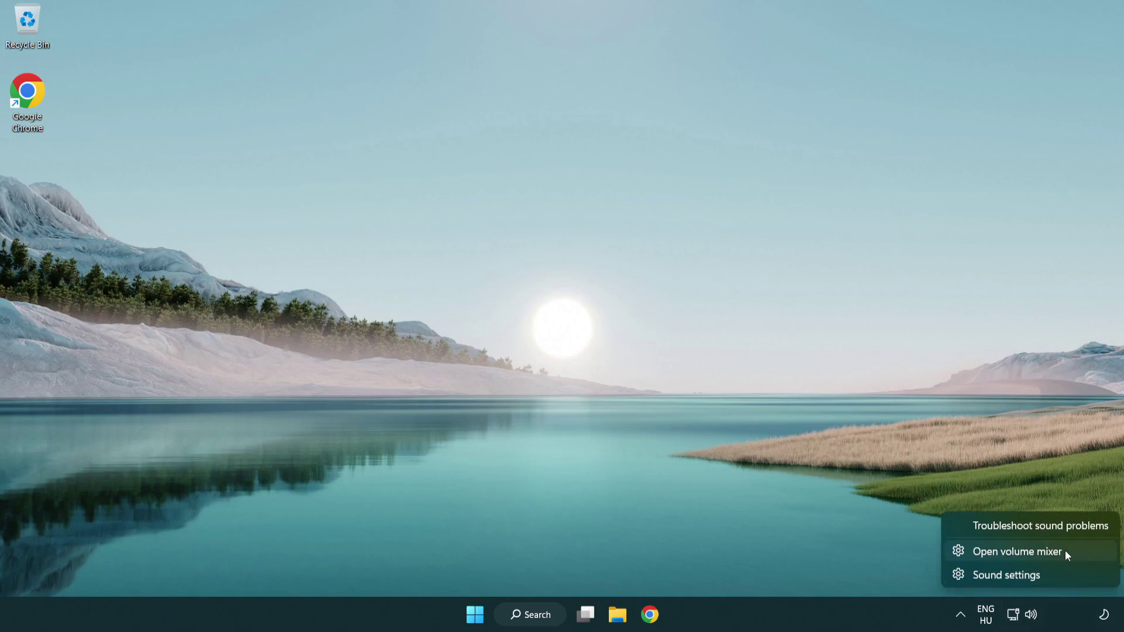
click(1084, 552)
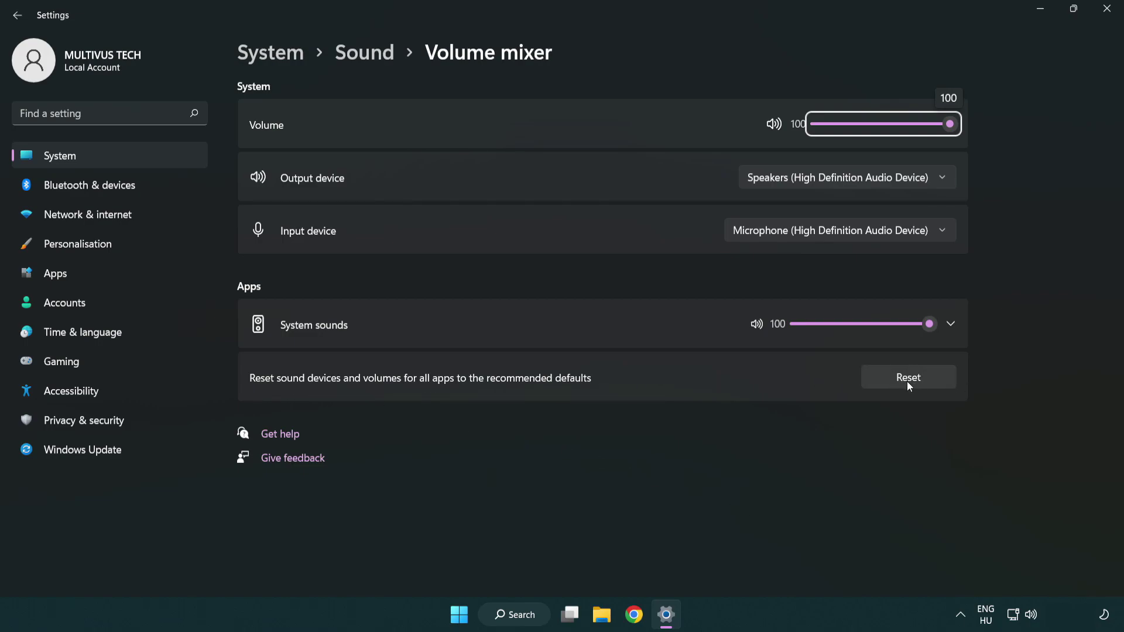
click(940, 382)
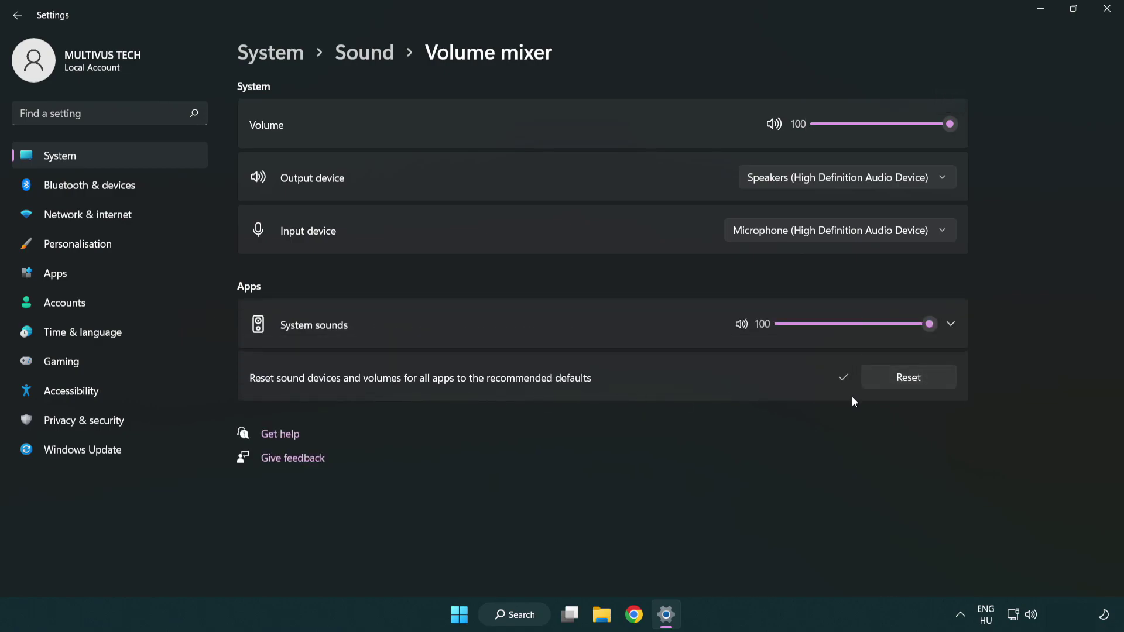
click(1108, 9)
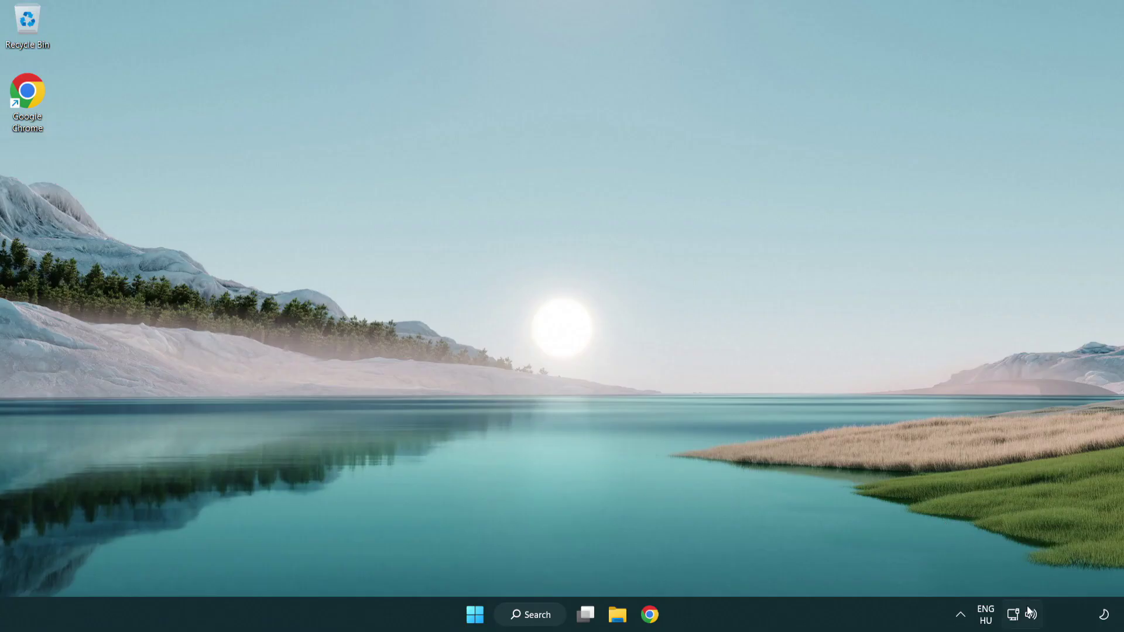
- Open Sound settings from the volume icon and scroll down to the Advanced options
right_click(1031, 614)
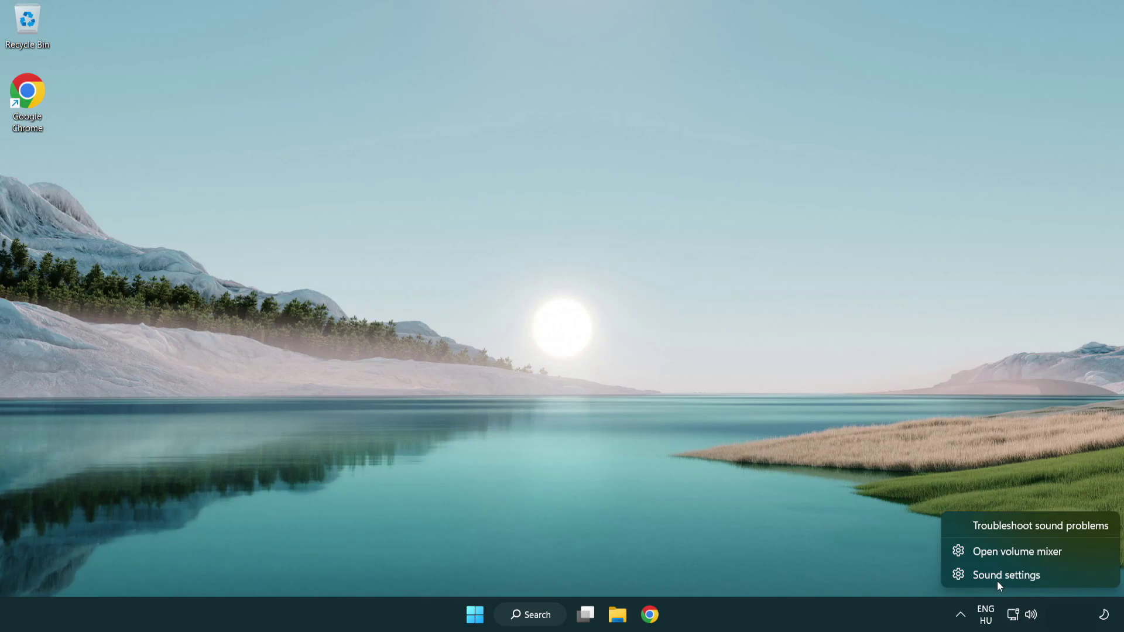
click(1076, 580)
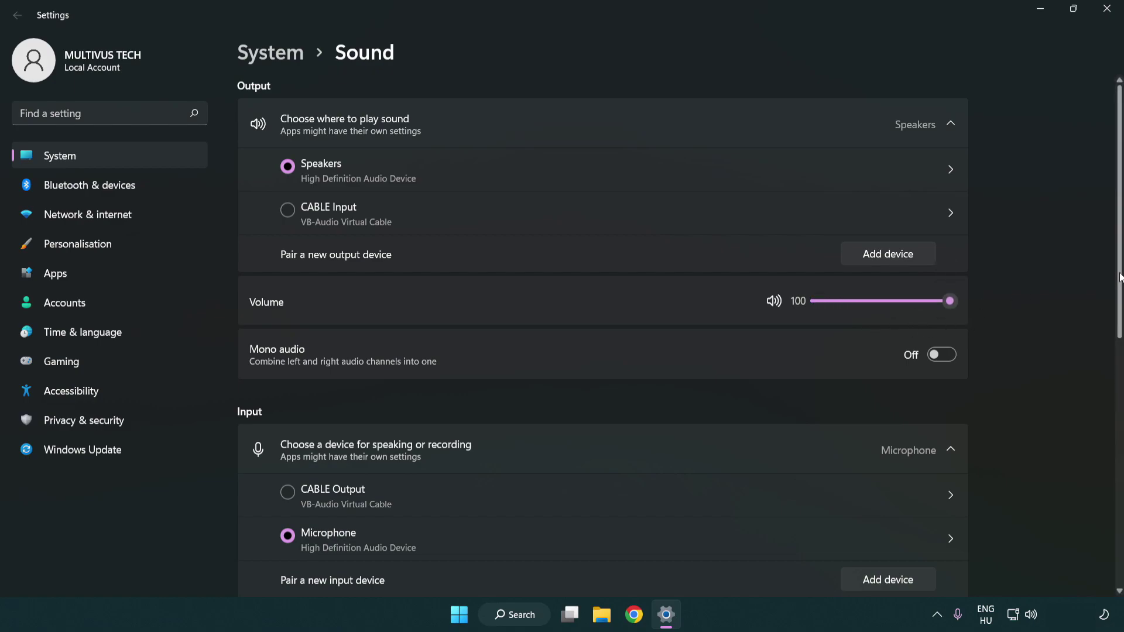
scroll(1121, 277, down, 5)
scroll(654, 381, down, 3)
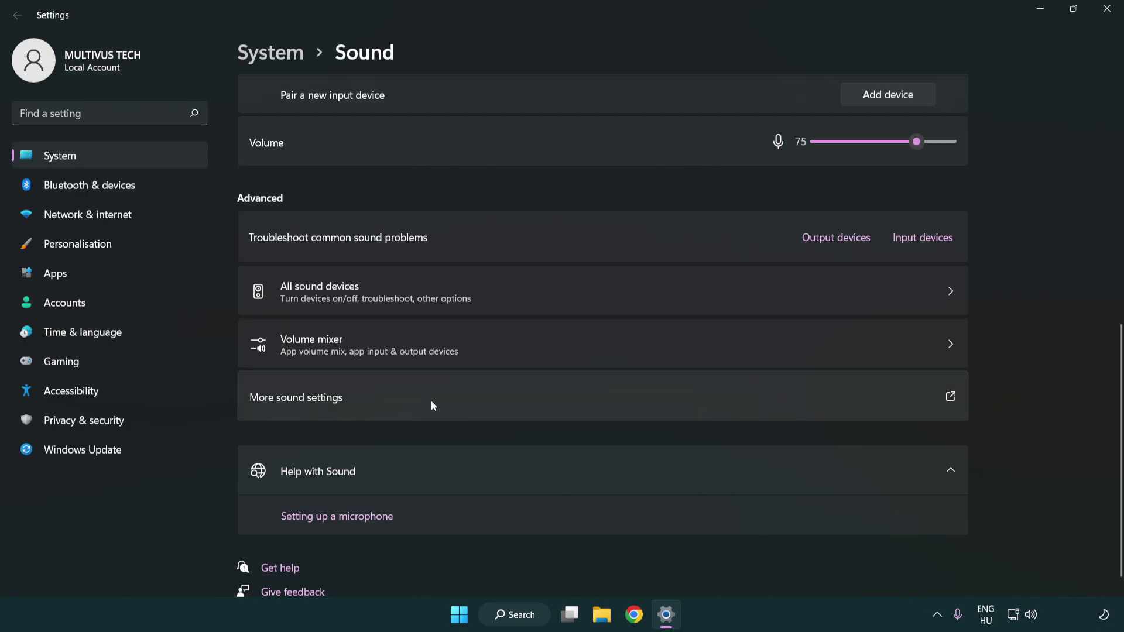
- Disable the CABLE Input playback device in the classic Sound panel
click(432, 405)
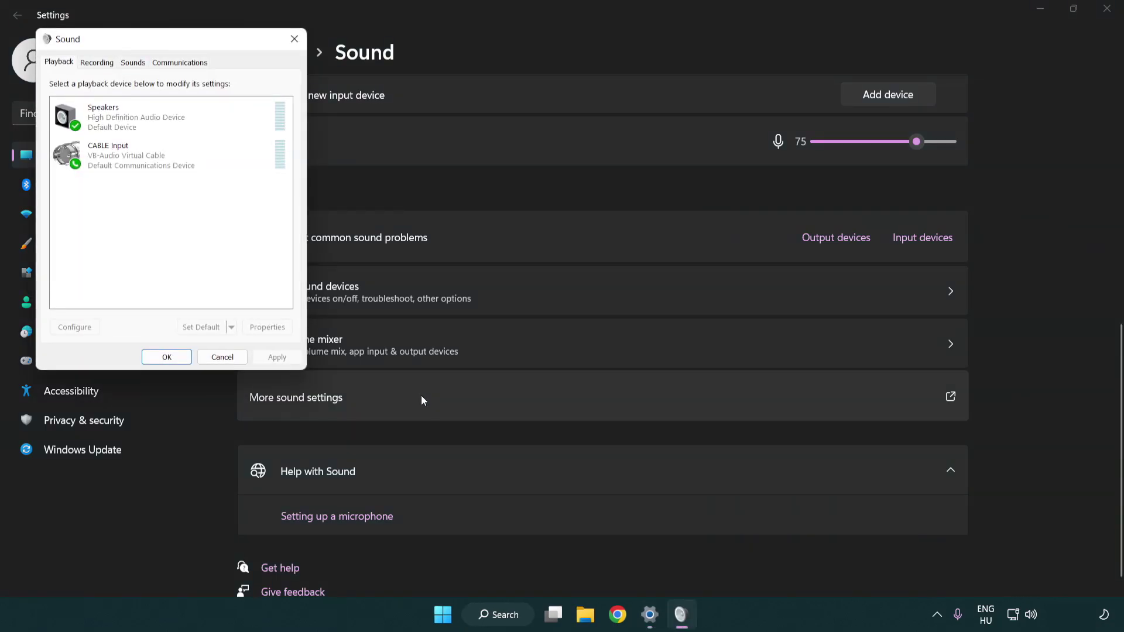
mouse_move(199, 45)
mouse_down()
mouse_move(311, 91)
mouse_move(562, 130)
mouse_move(577, 151)
mouse_up()
click(543, 269)
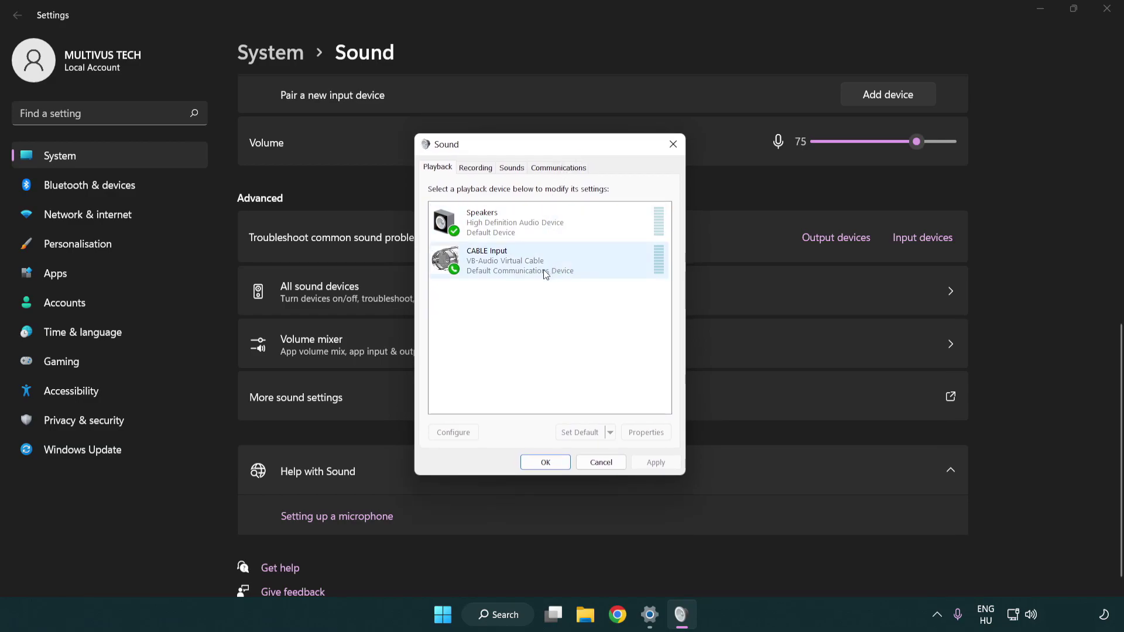
right_click(511, 270)
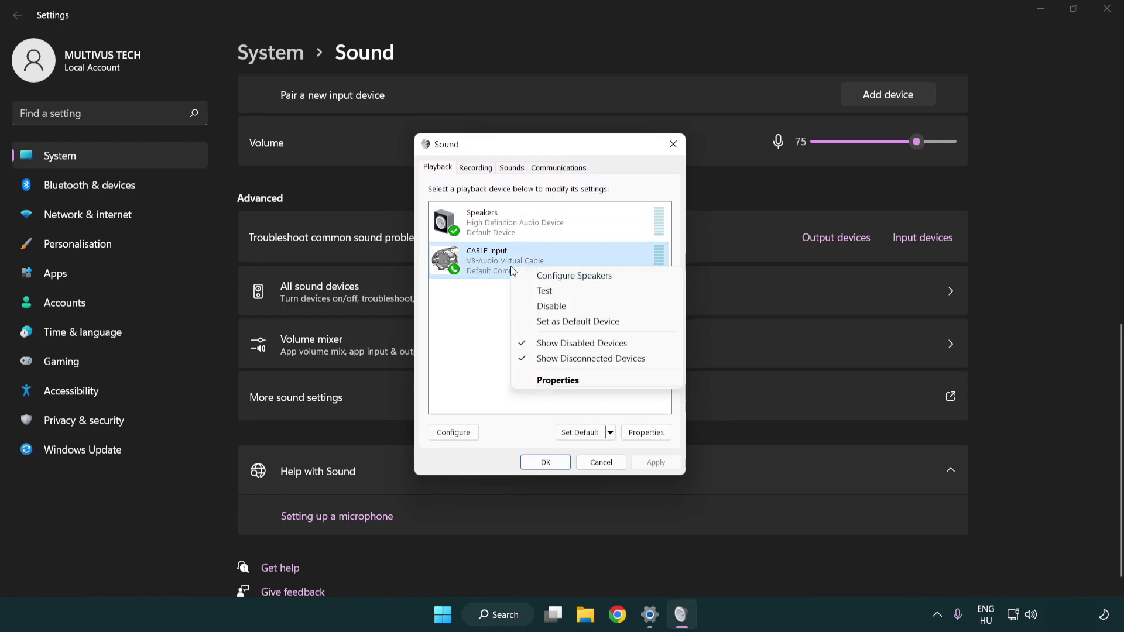
click(582, 306)
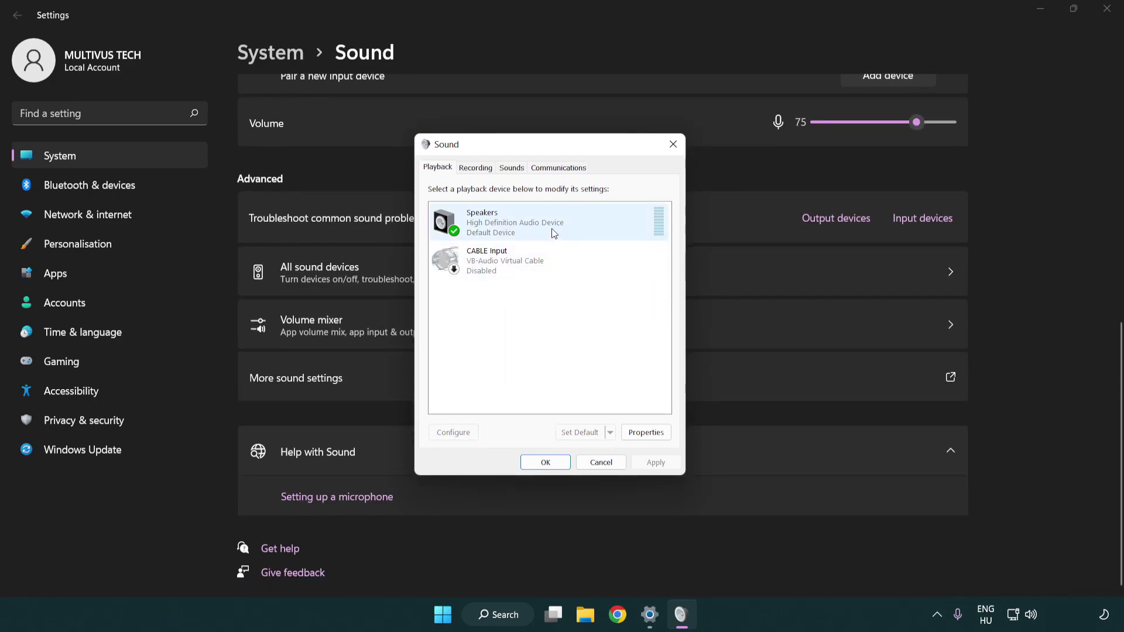
- Configure the Speakers as 7.1 Surround, keeping all optional and full-range speakers
right_click(571, 223)
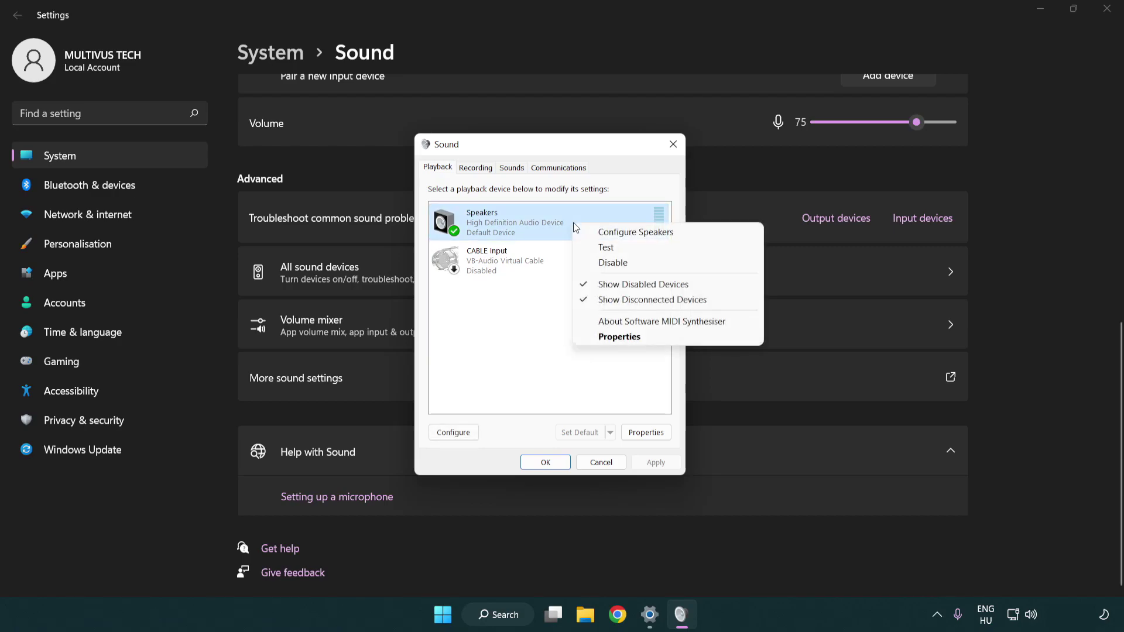
click(618, 234)
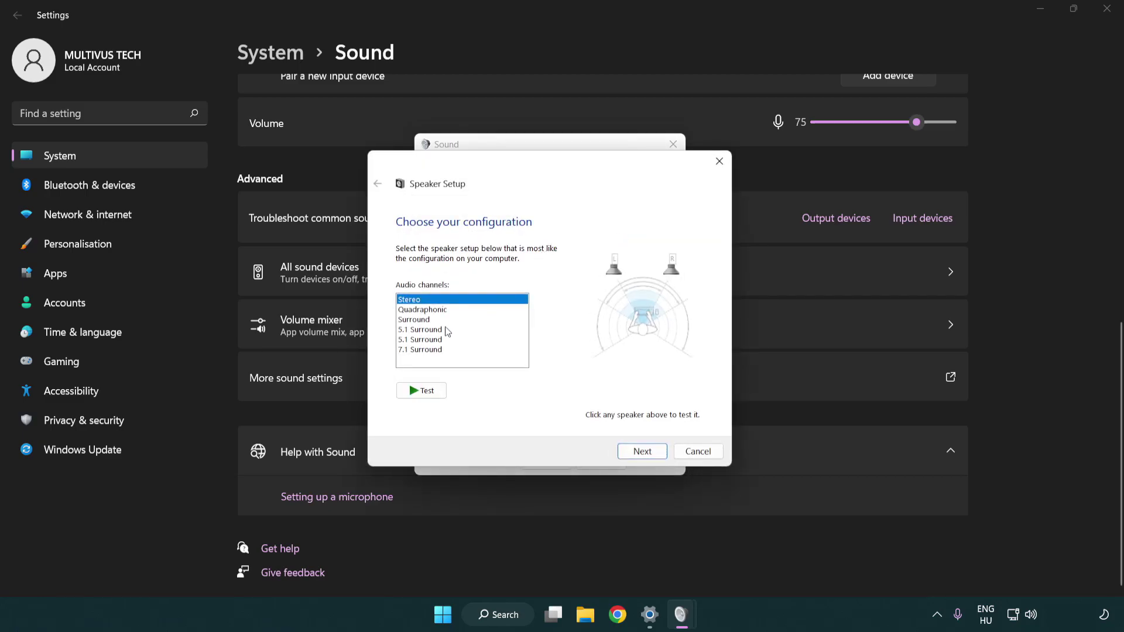
click(444, 329)
click(447, 349)
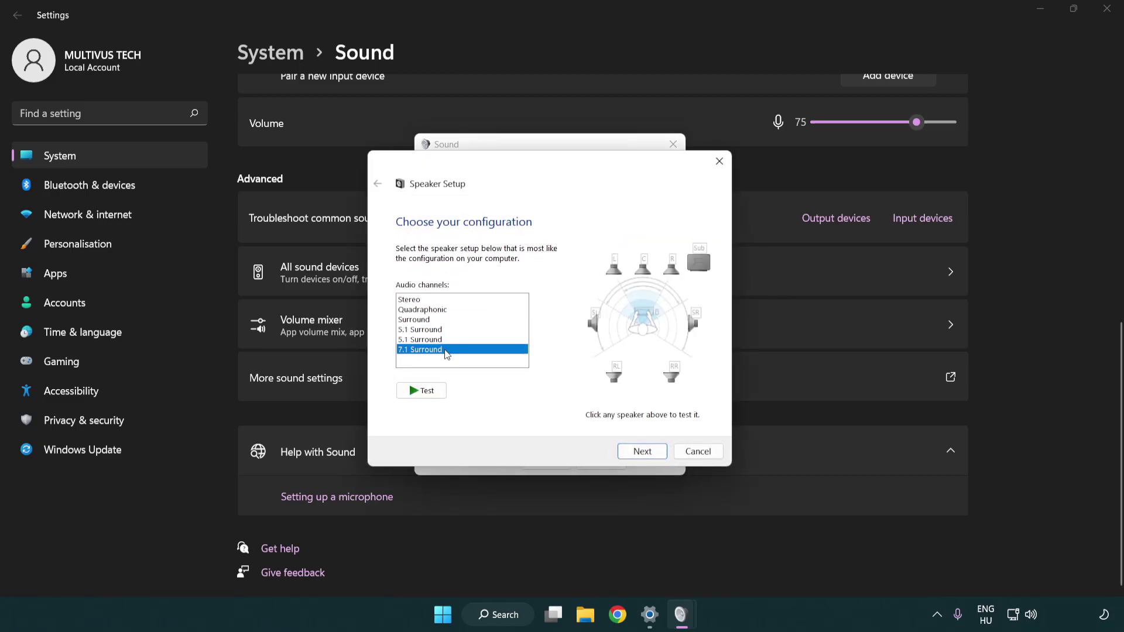
click(642, 451)
click(639, 451)
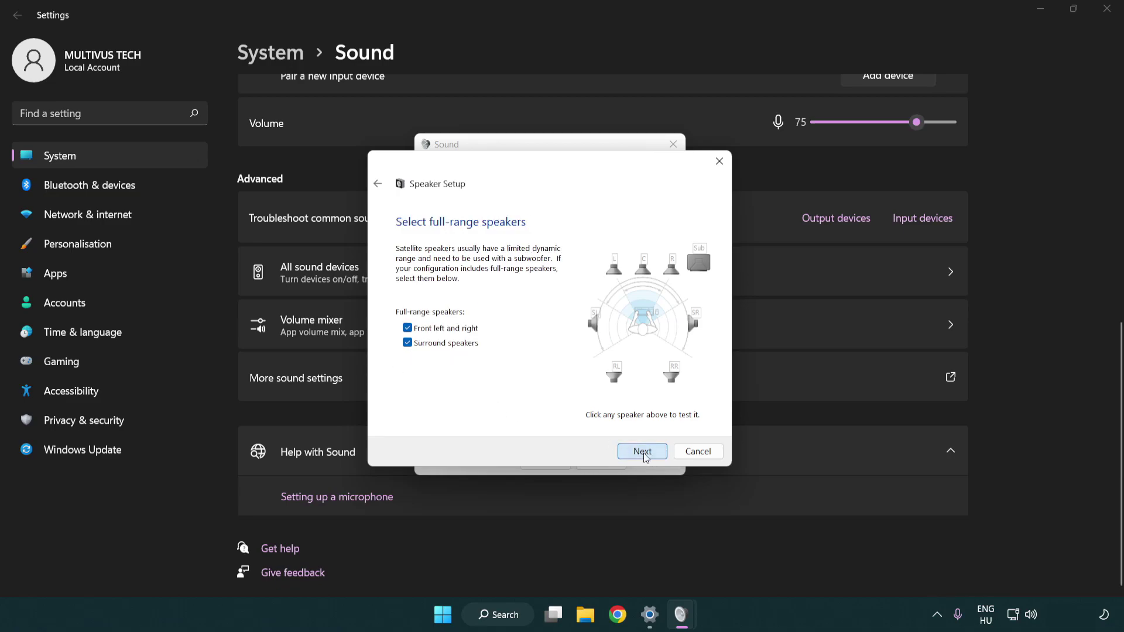
click(628, 448)
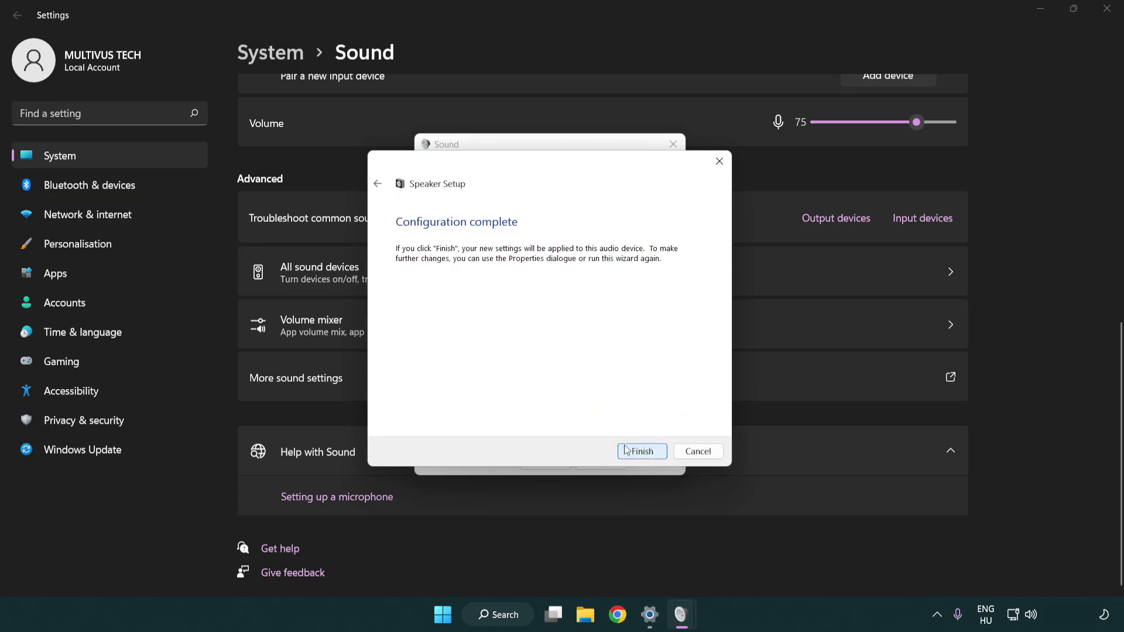
click(629, 451)
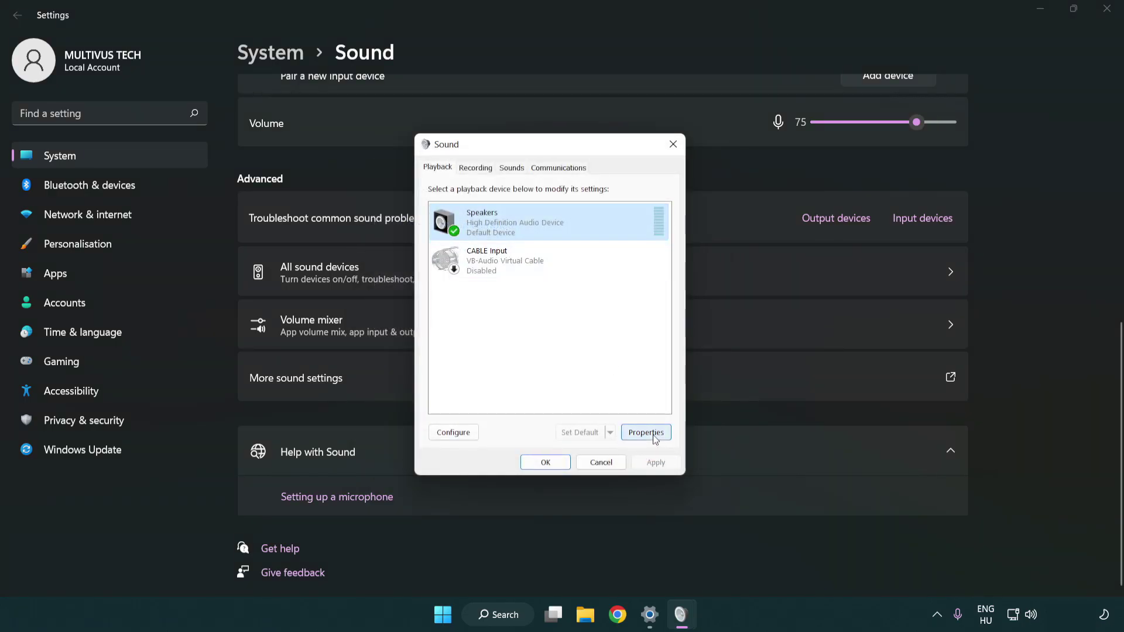
- Turn off all audio enhancements in the Speakers Properties
click(646, 433)
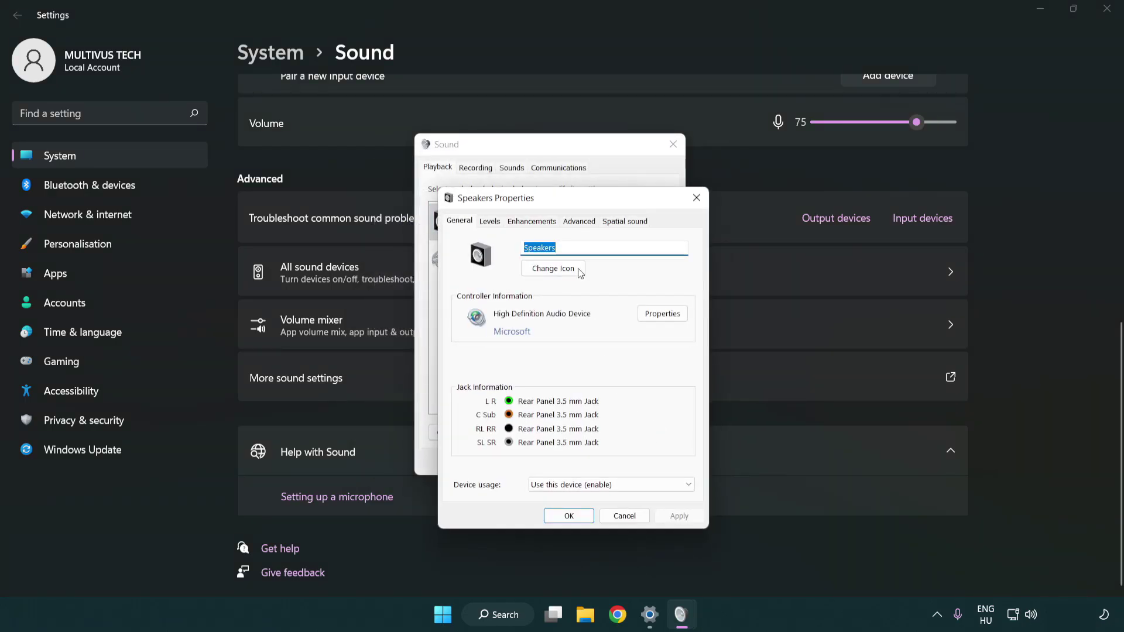
drag(567, 202, 547, 154)
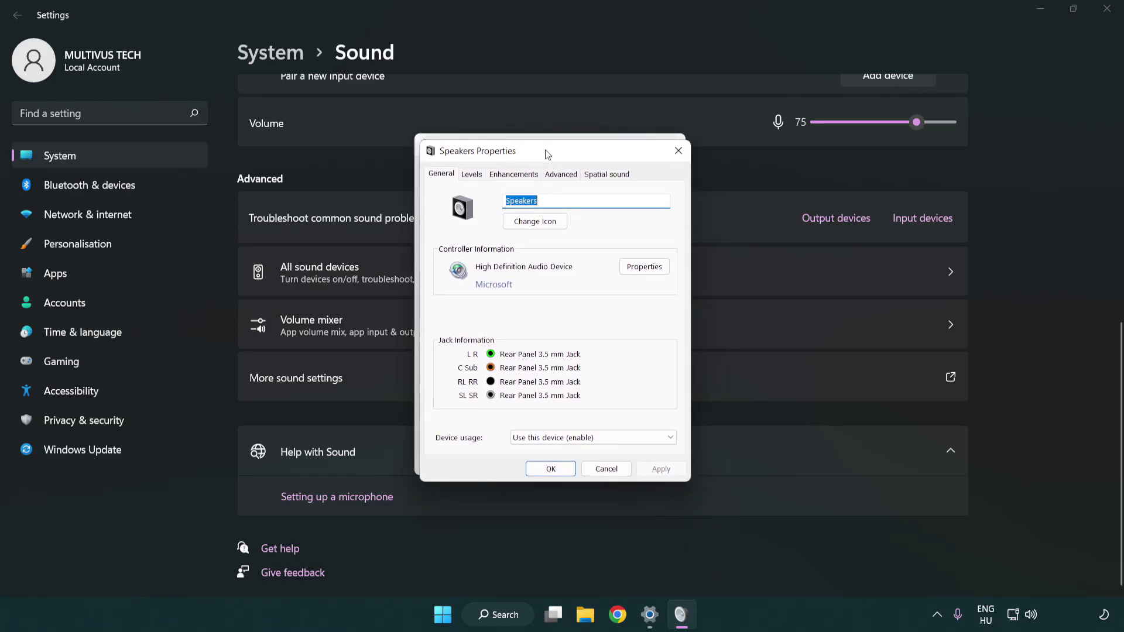
click(518, 173)
click(443, 235)
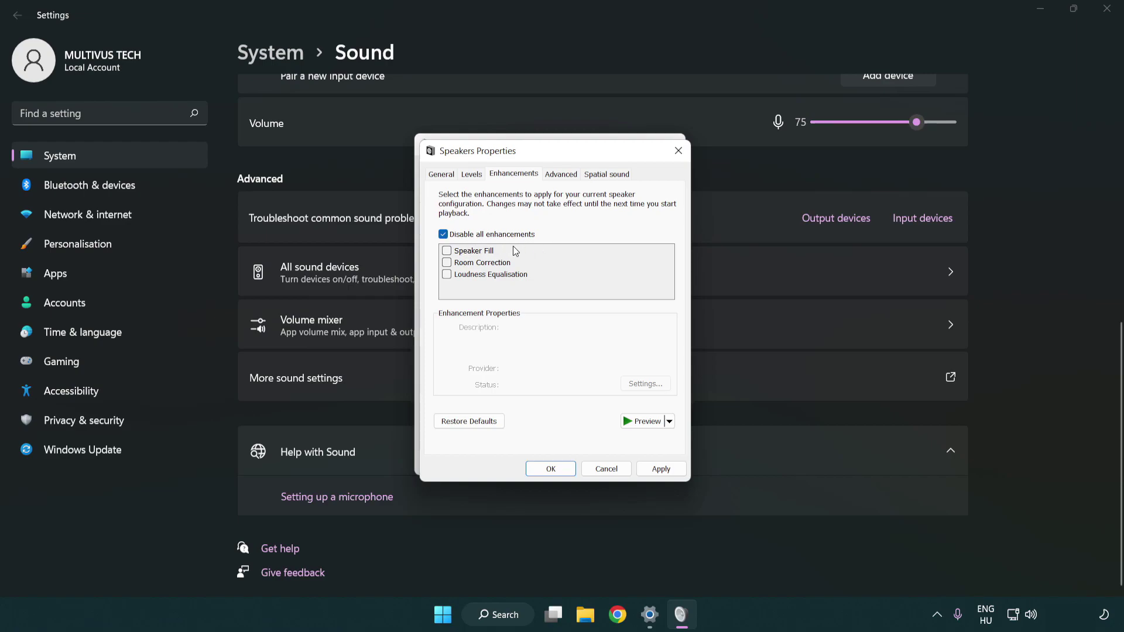
- Set the Speakers default format to 16 bit, 48000 Hz (DVD Quality) and close the Sound dialogs
click(563, 175)
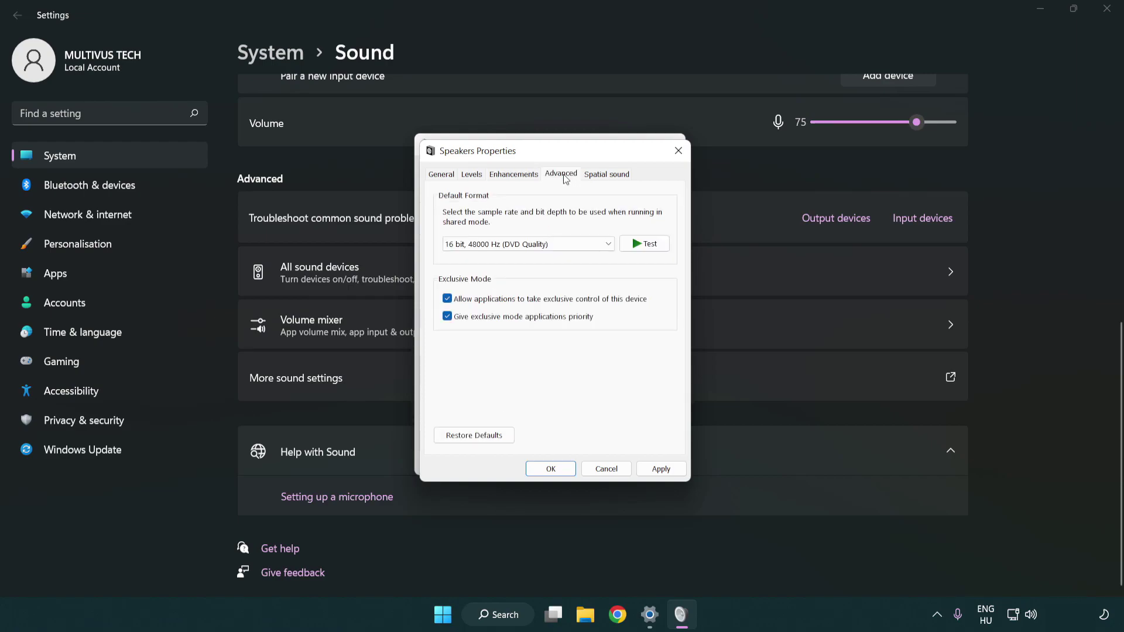
click(498, 244)
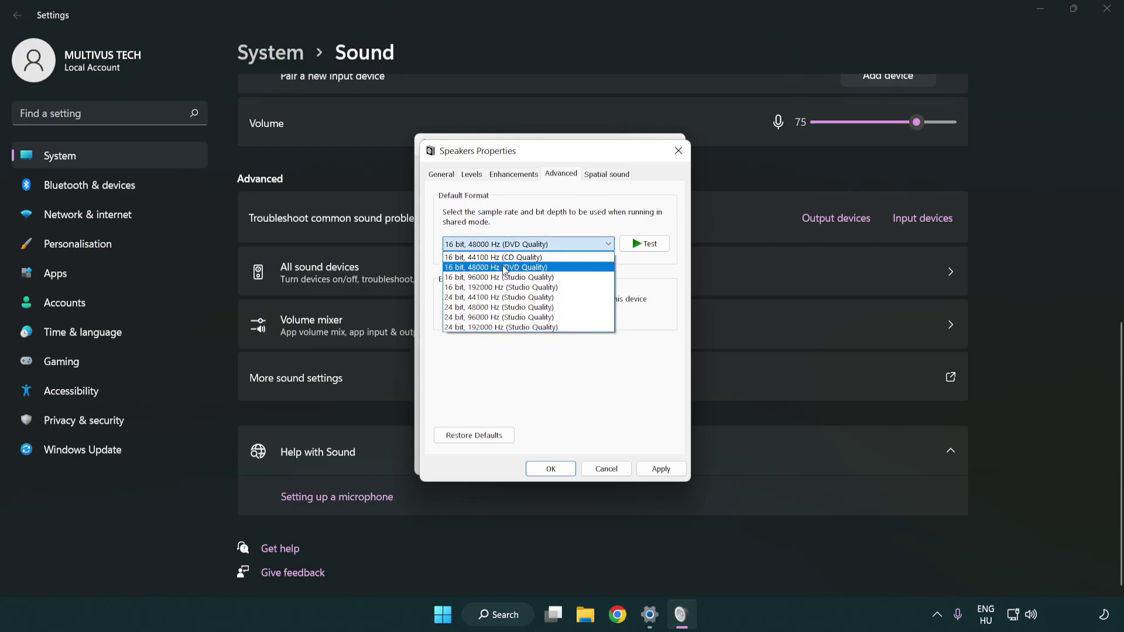
click(504, 267)
click(659, 470)
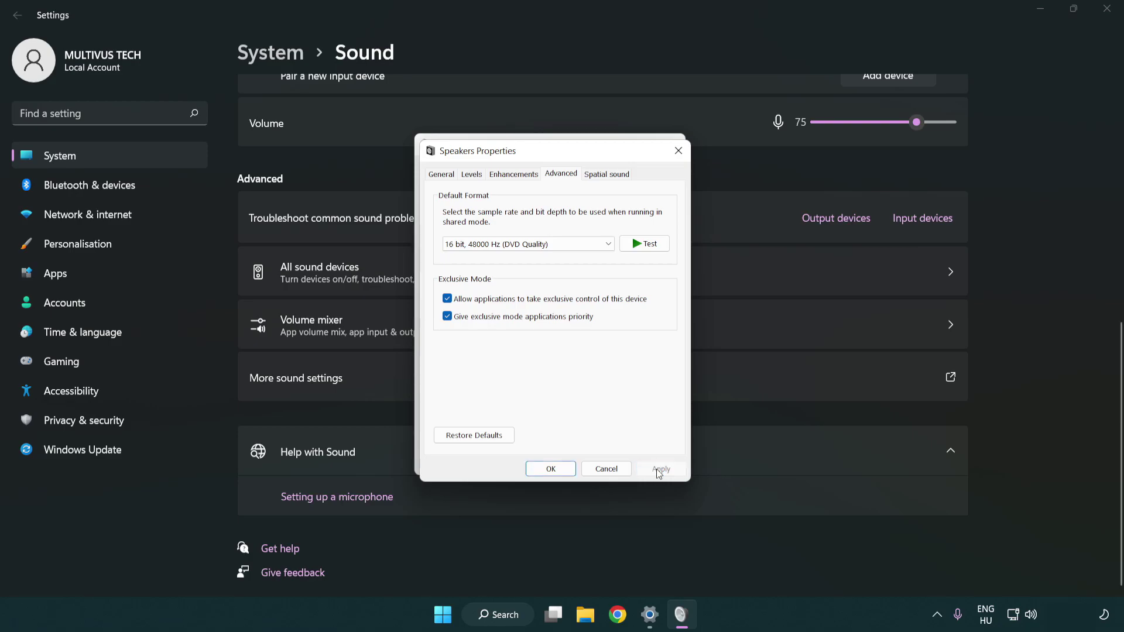
click(553, 470)
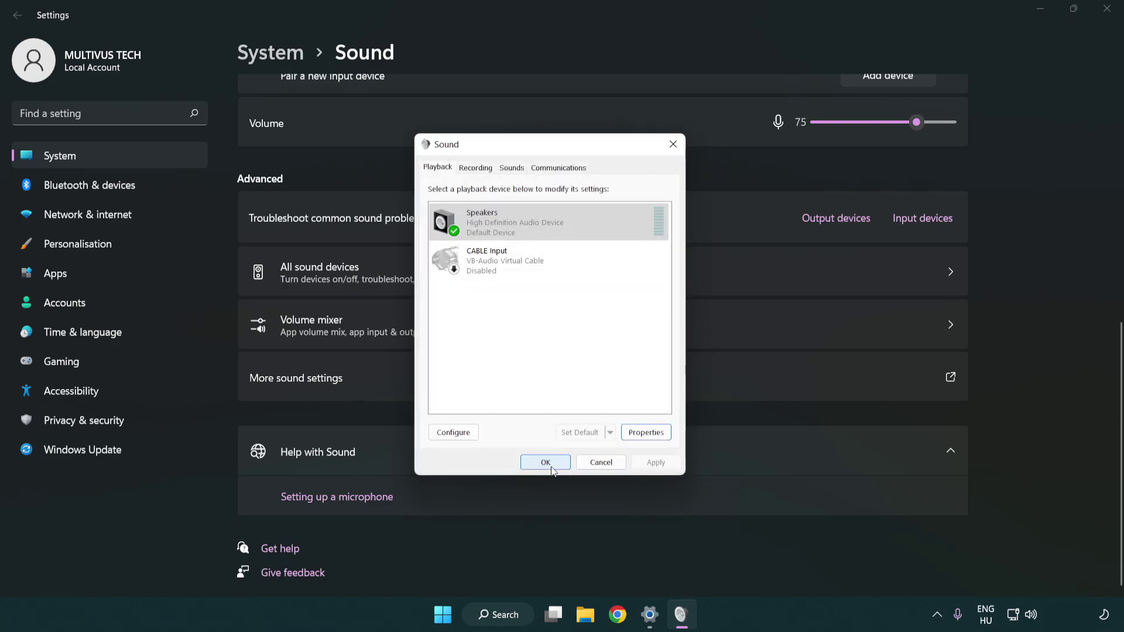
click(548, 464)
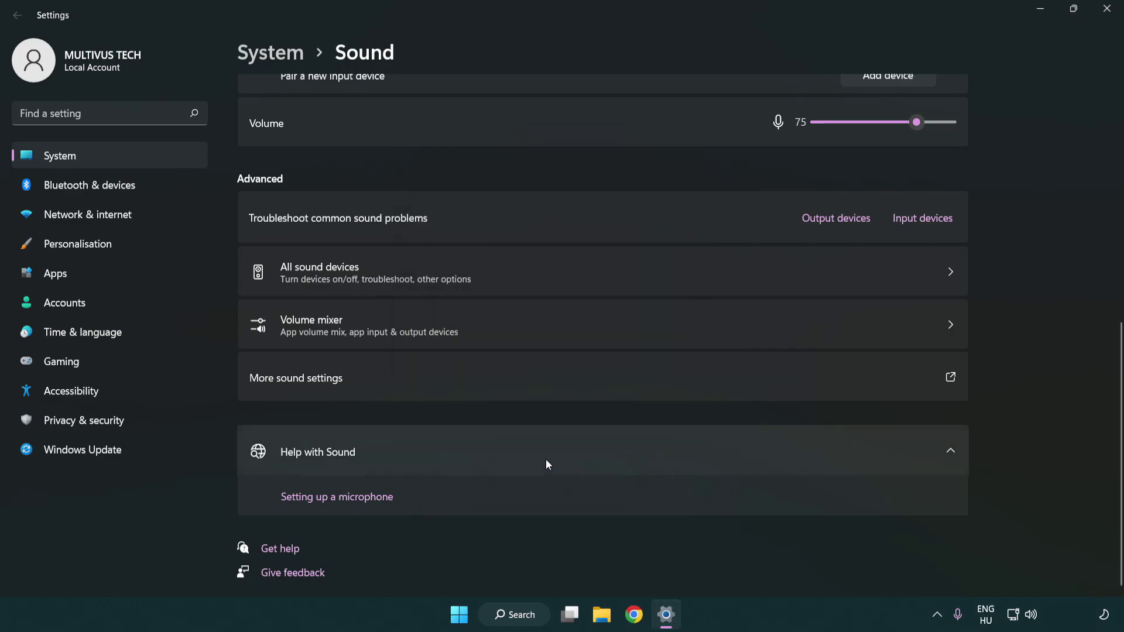
- Close Settings and search Windows for 'device manager'
click(1107, 21)
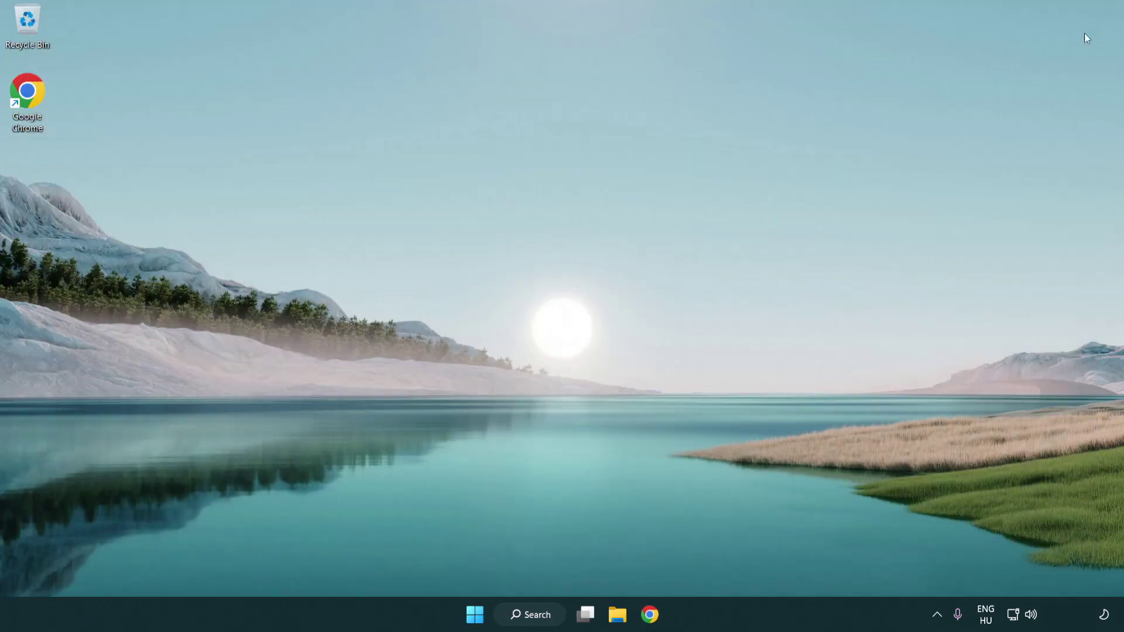
click(477, 621)
click(746, 567)
click(543, 623)
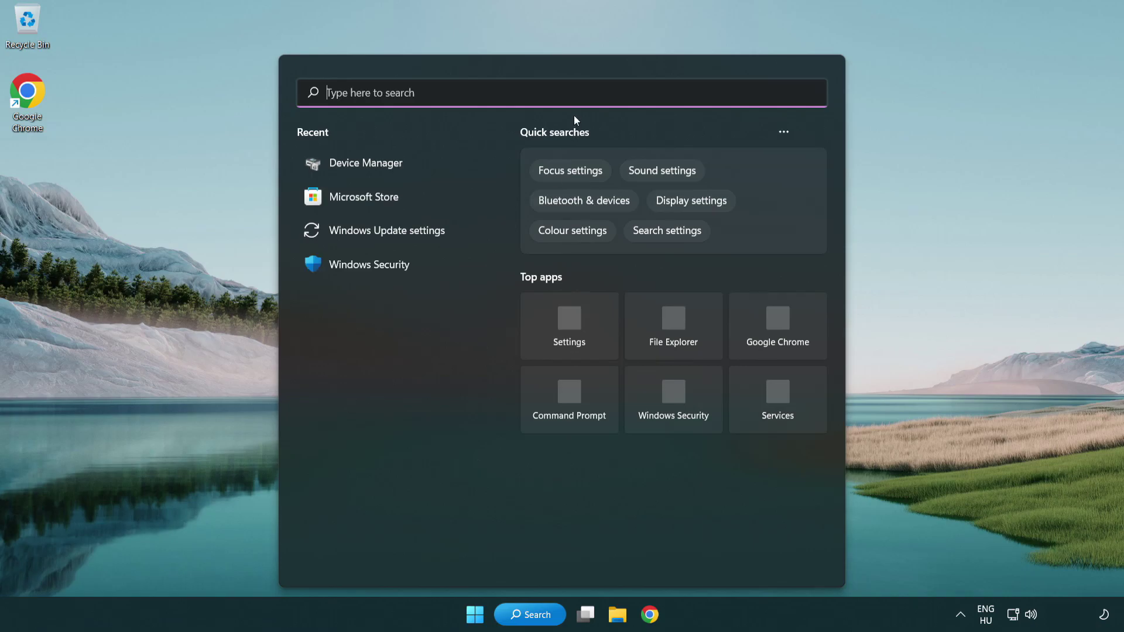
text(device manager)
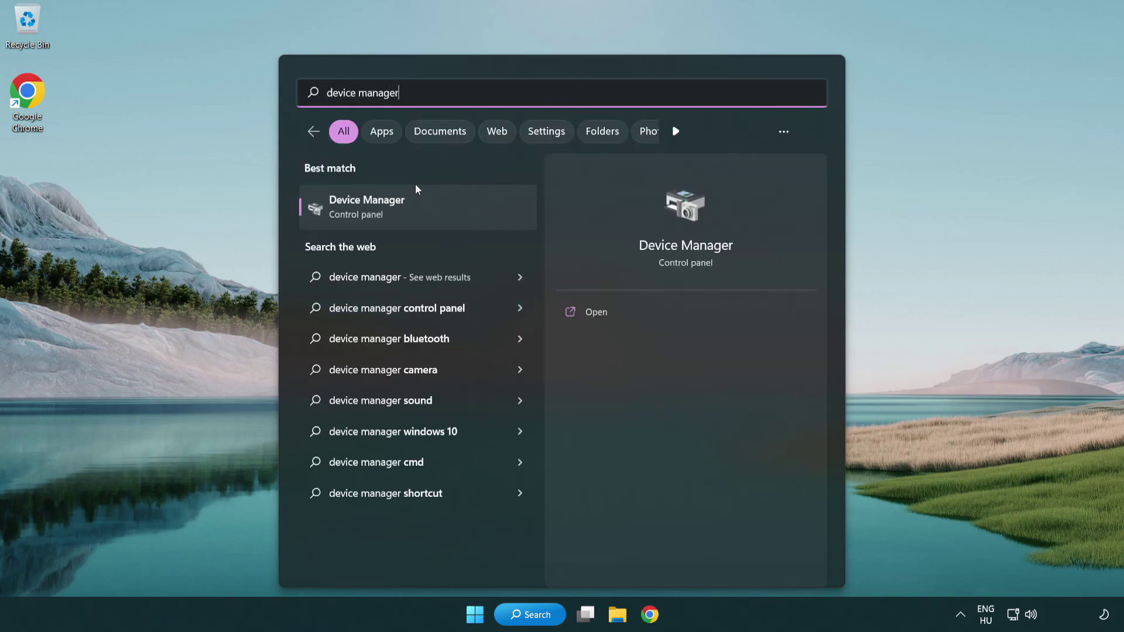
- In Device Manager, expand Sound, video and game controllers and bring up the High Definition Audio Device's actions
click(461, 216)
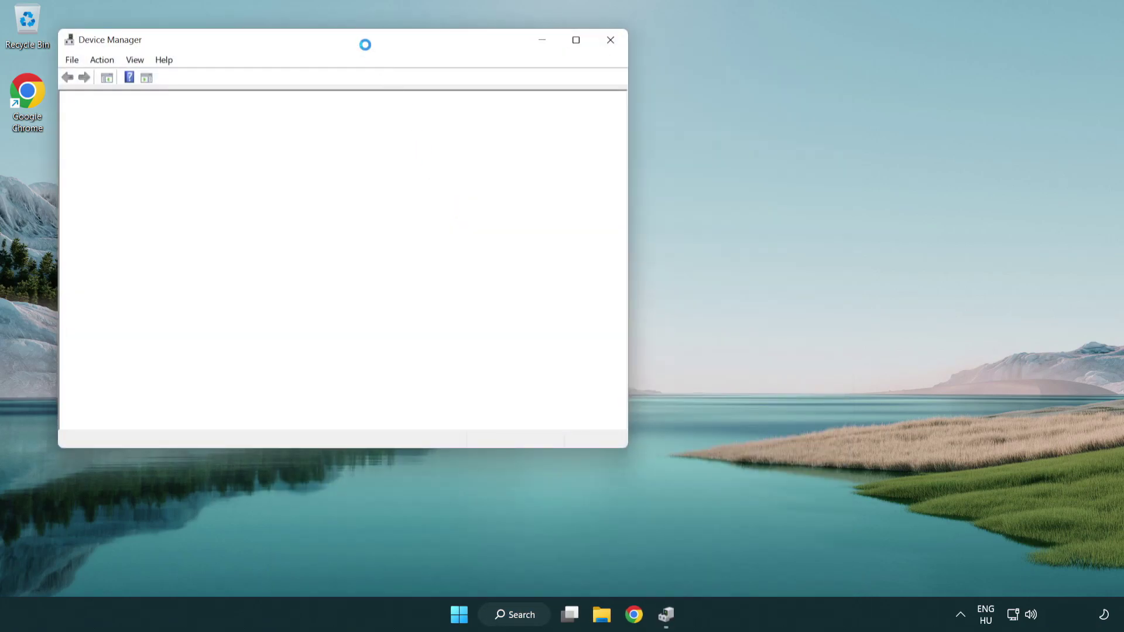
drag(357, 36, 569, 104)
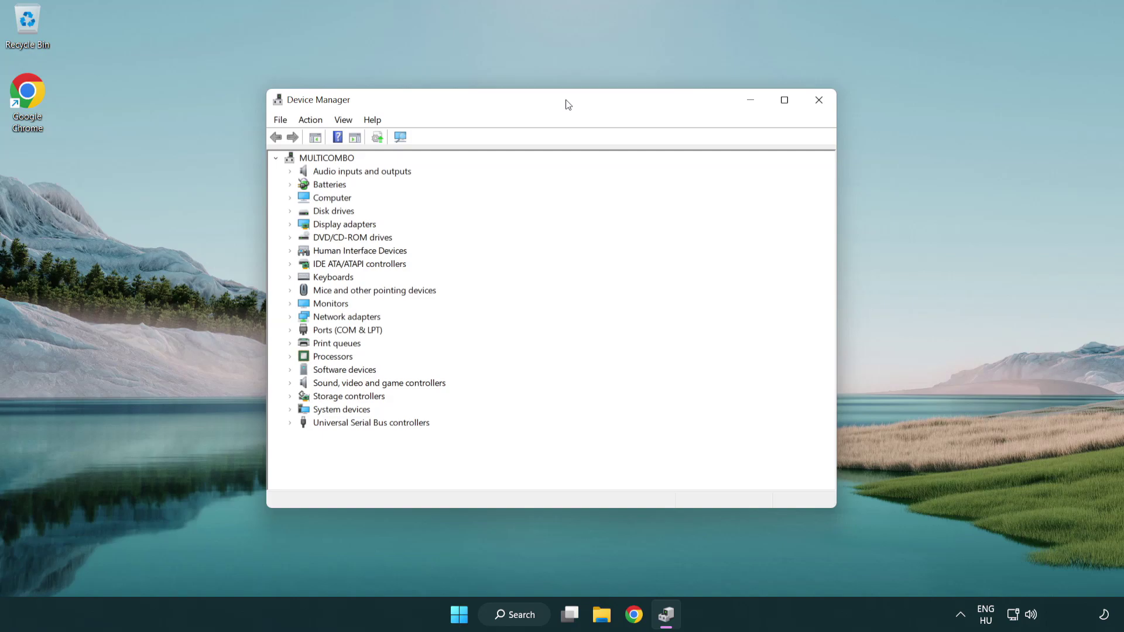
click(310, 383)
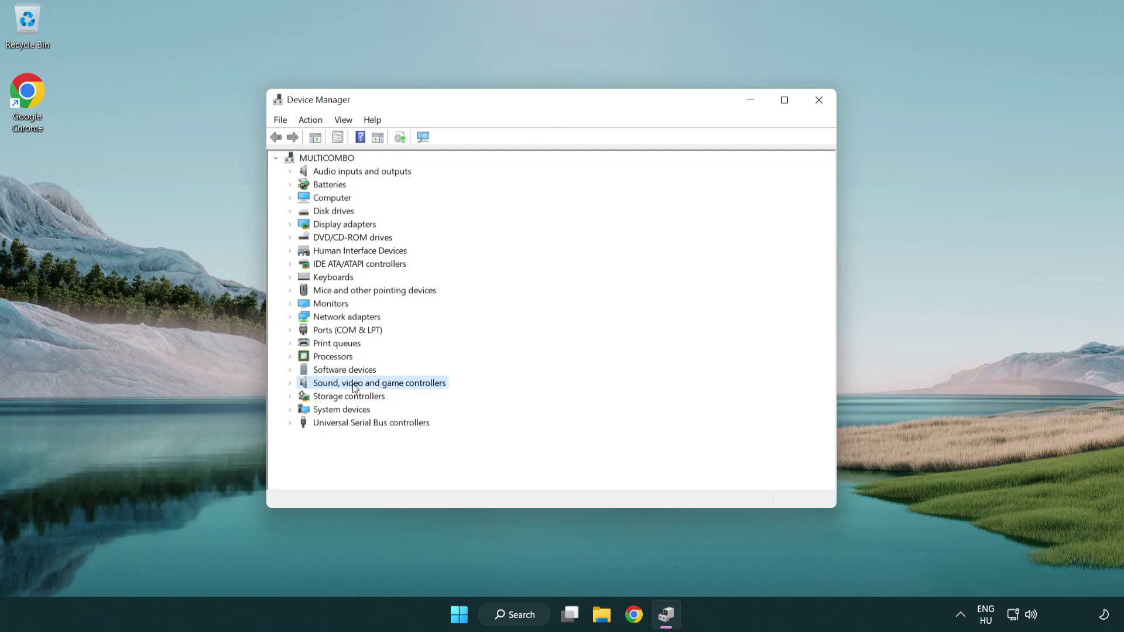
click(290, 384)
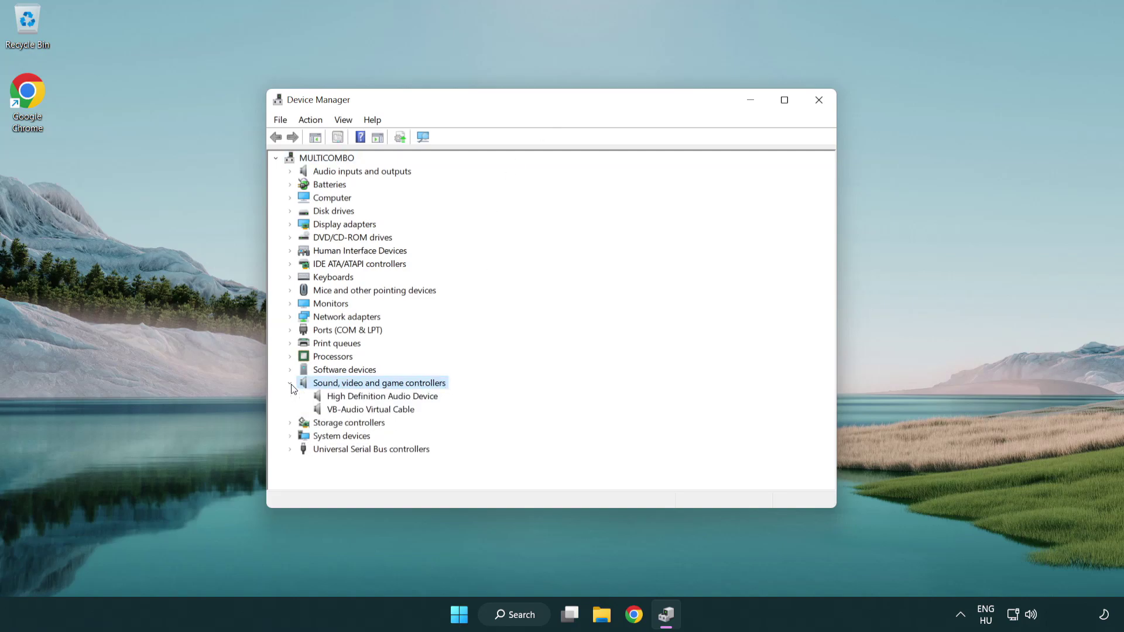
click(349, 398)
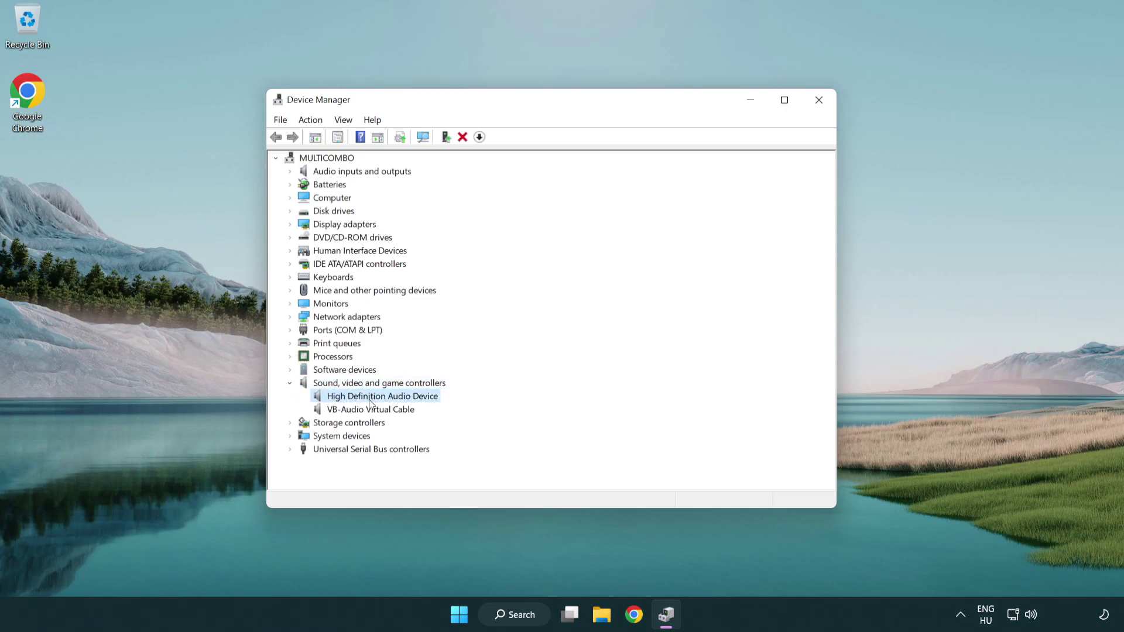
right_click(393, 396)
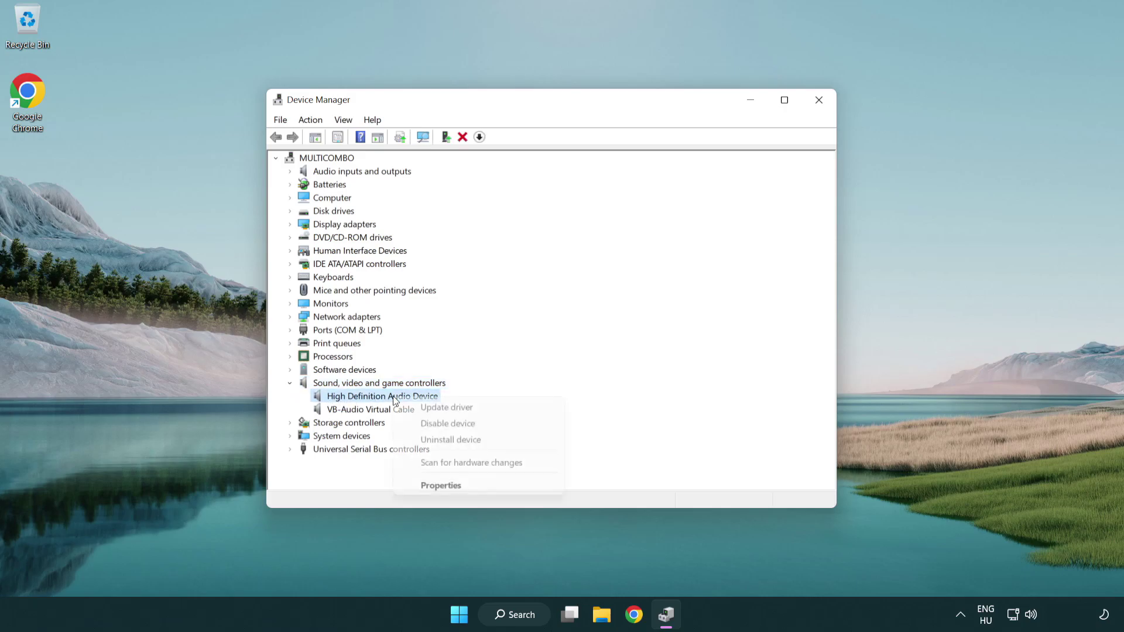
- Reinstall the High Definition Audio Device driver from the local compatible driver list, accepting the warning
click(485, 408)
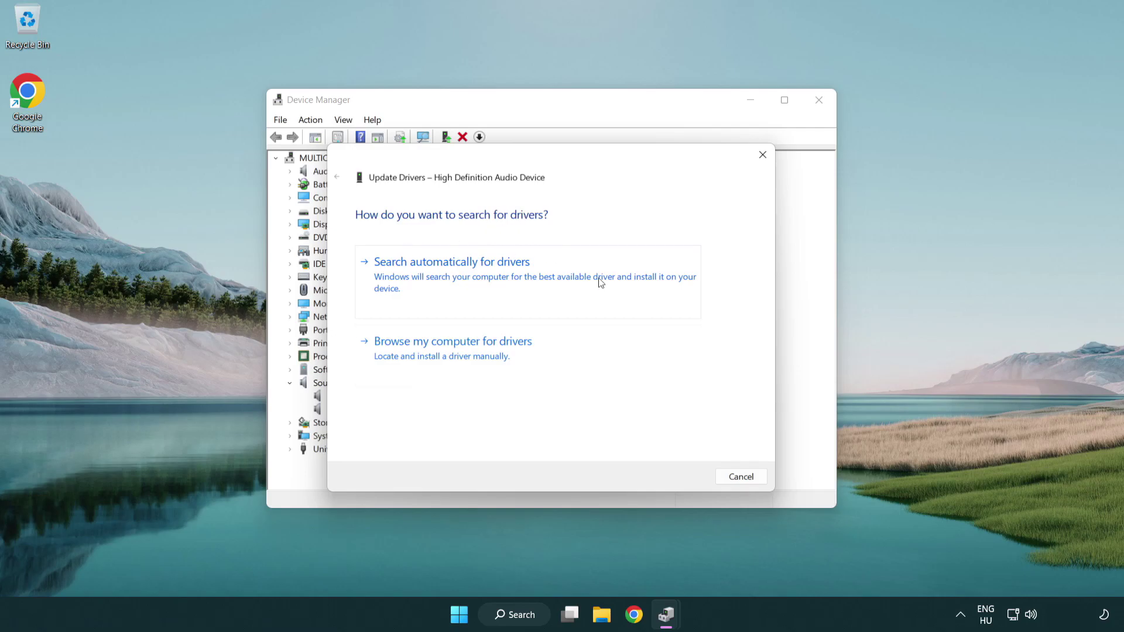
click(455, 368)
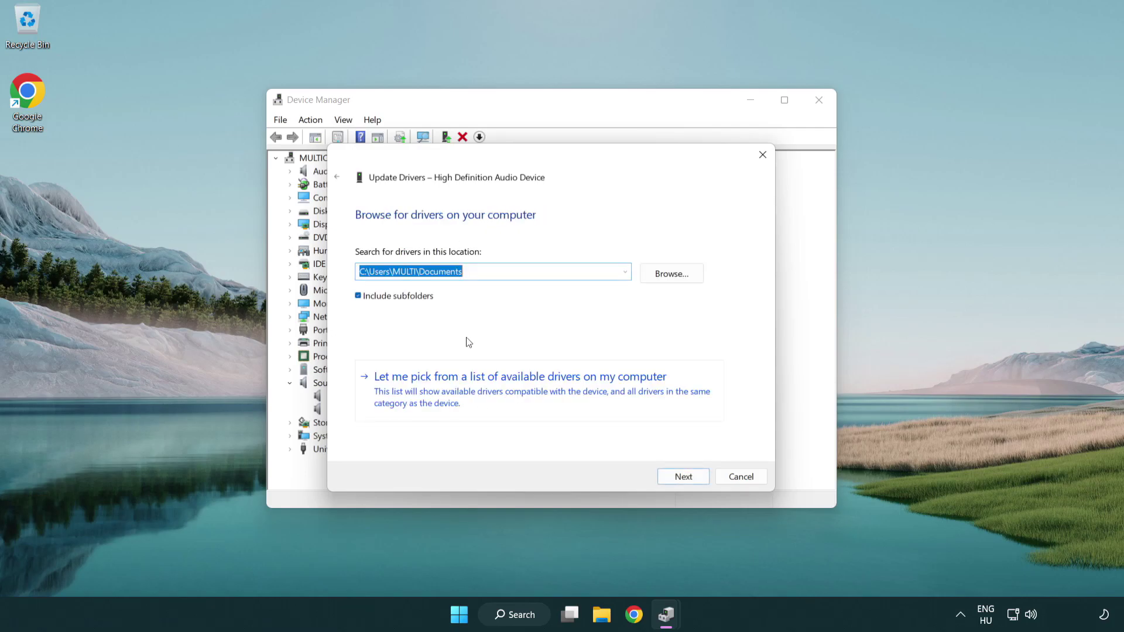
click(540, 396)
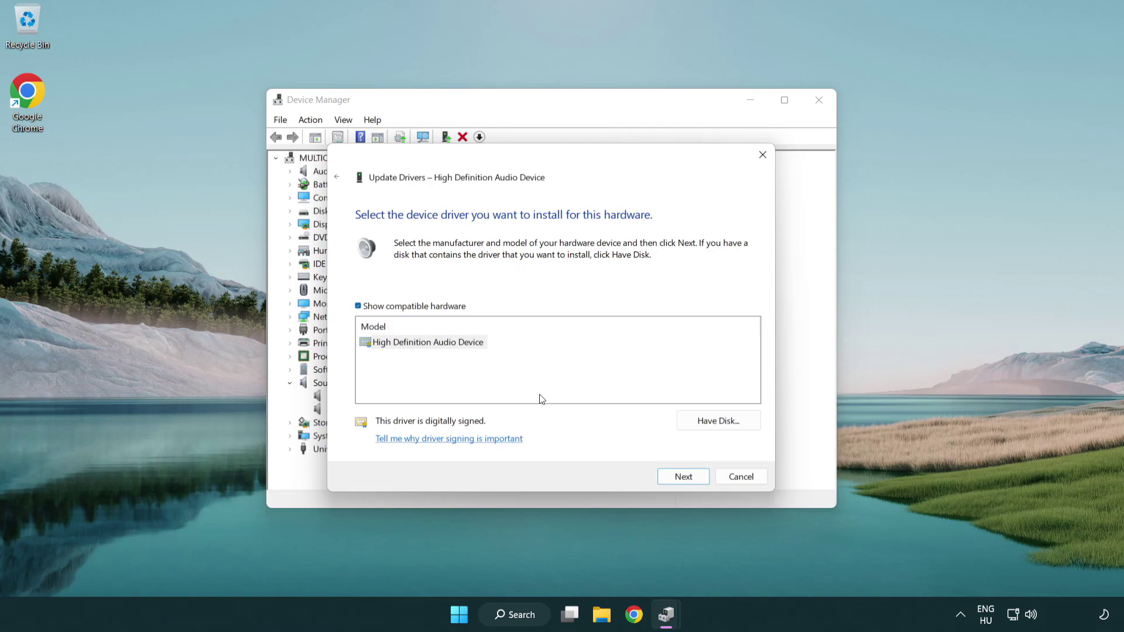
click(381, 354)
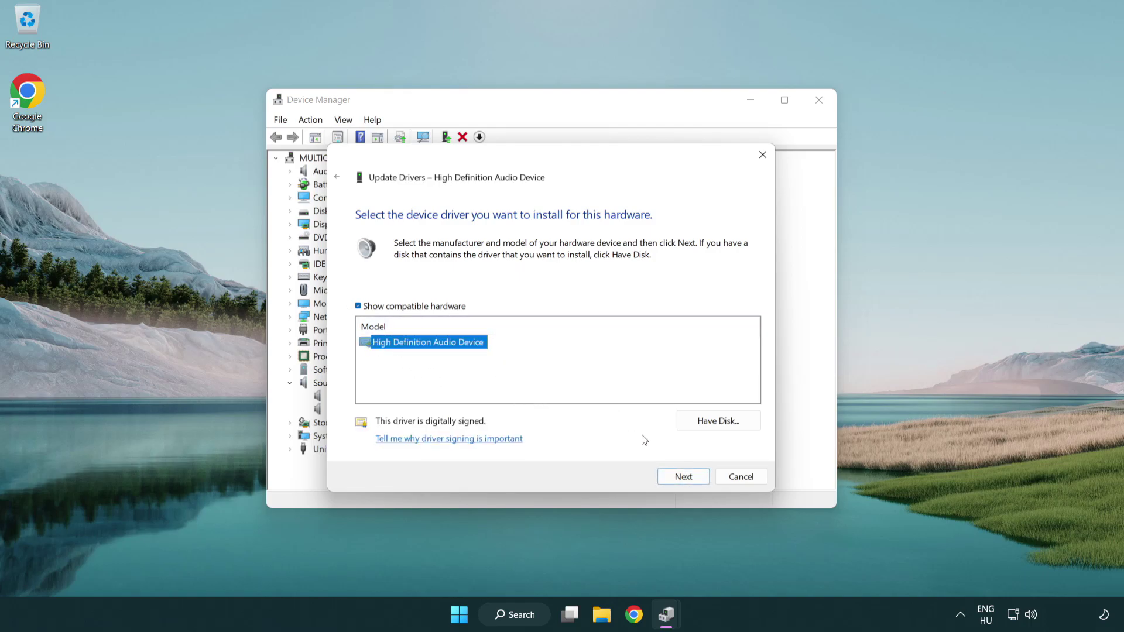
click(696, 481)
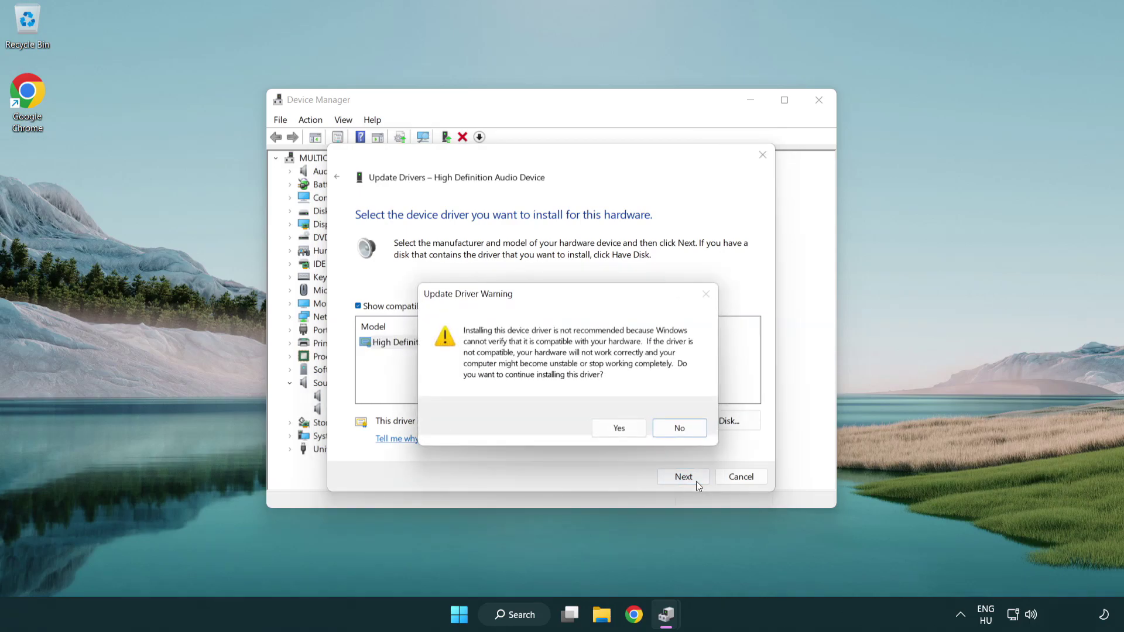
click(621, 431)
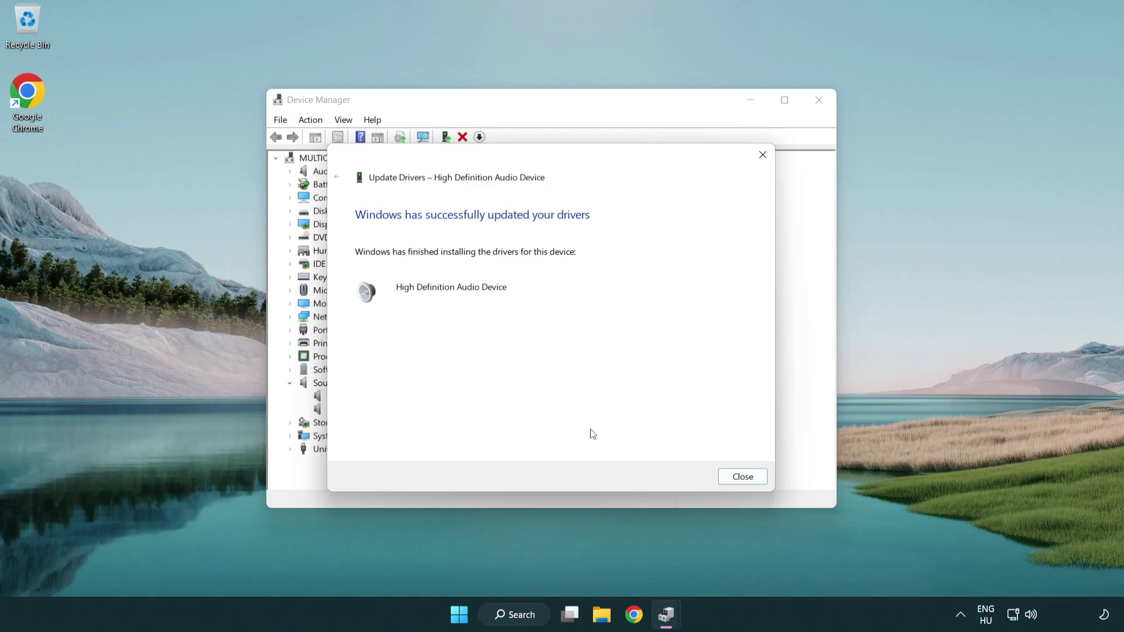
- Close the driver wizard and Device Manager, then bring up the Start menu power options
click(743, 479)
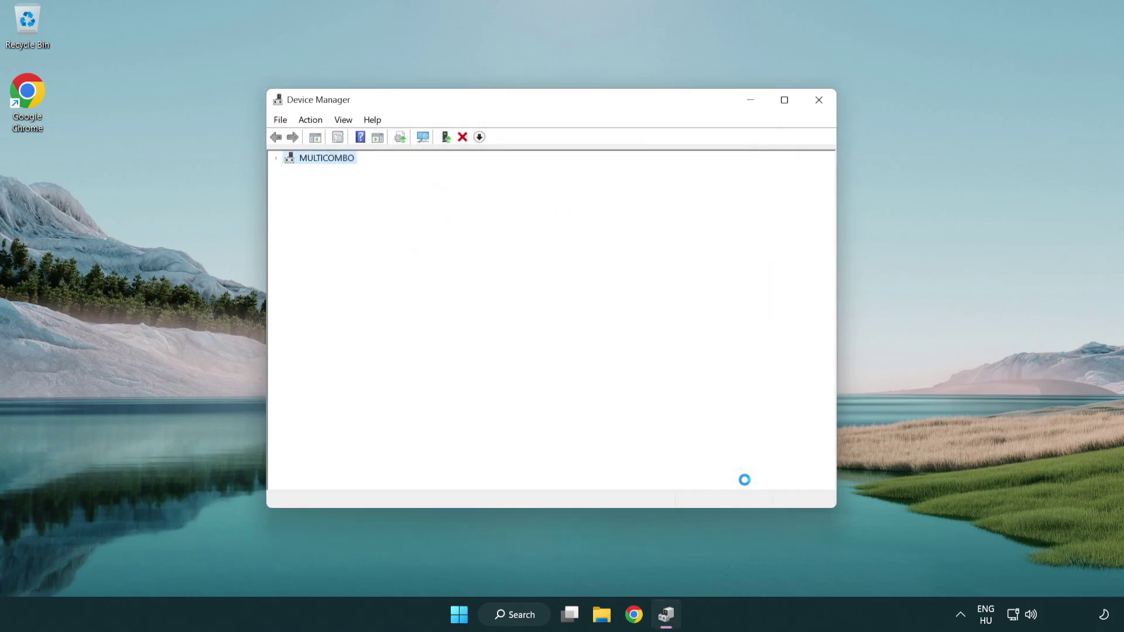
click(820, 103)
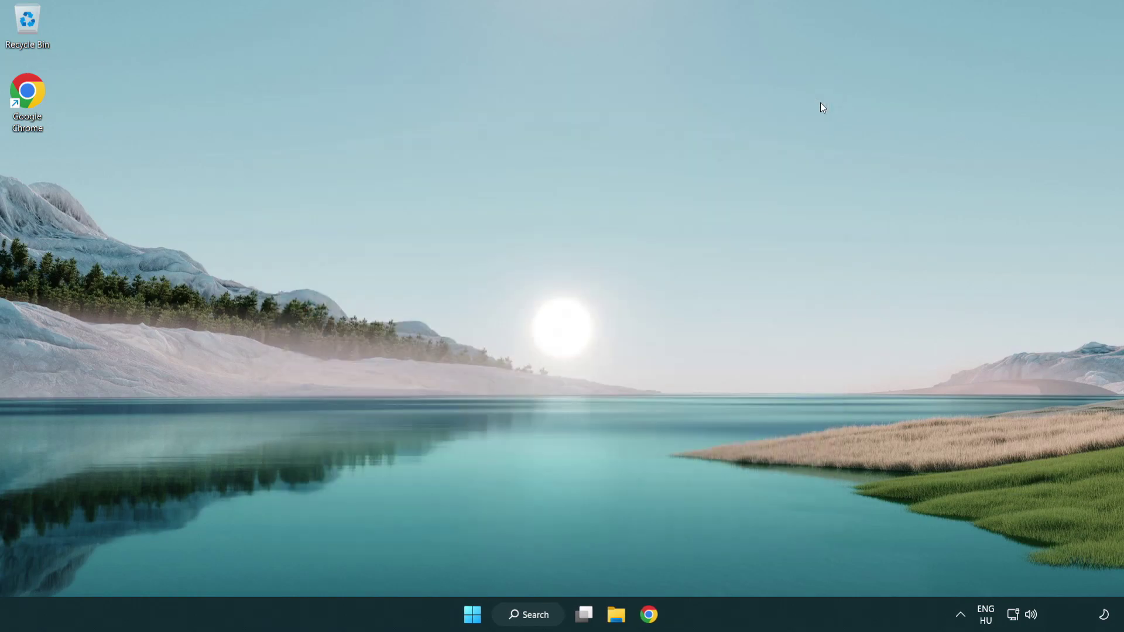
click(475, 614)
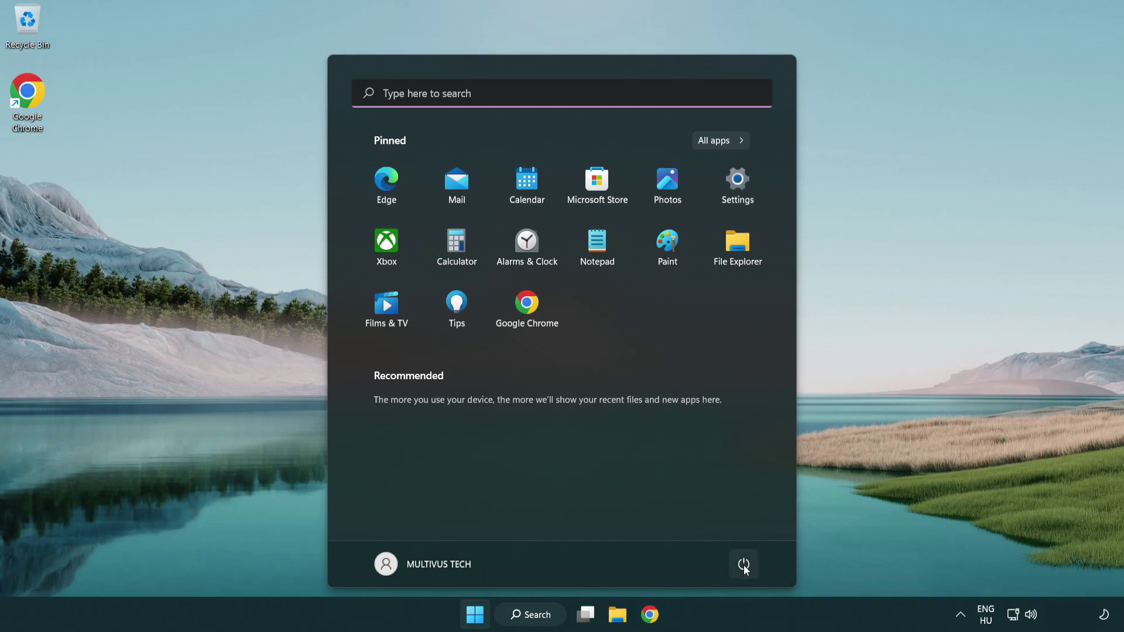
click(744, 564)
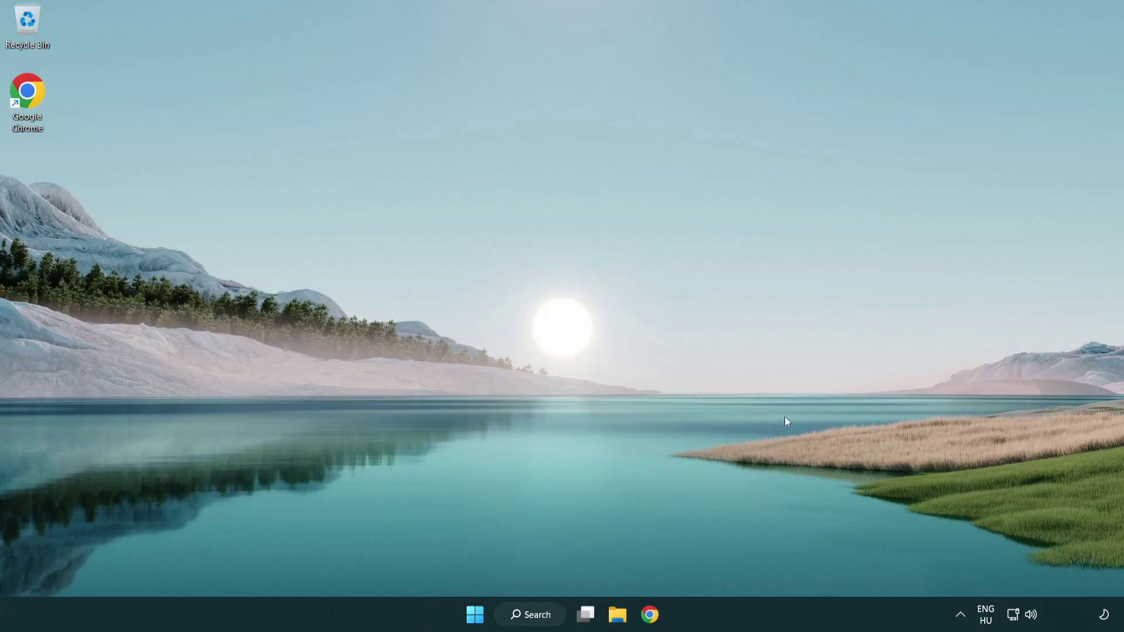
- Launch the Playing Audio troubleshooter from the taskbar speaker icon's Troubleshoot sound problems option
right_click(1033, 619)
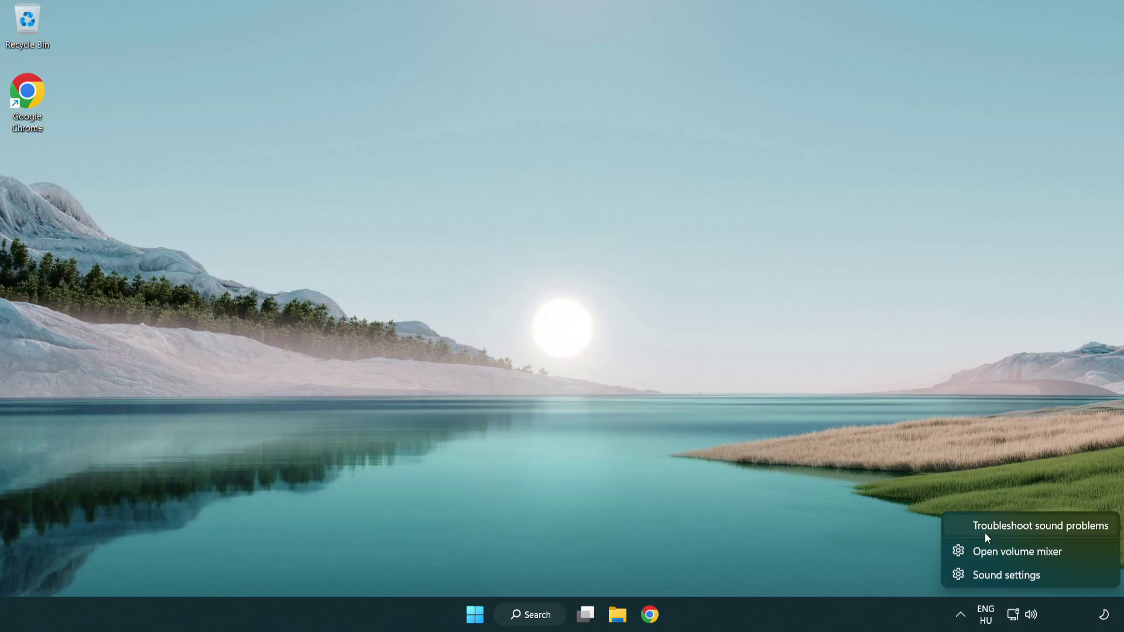
click(1028, 527)
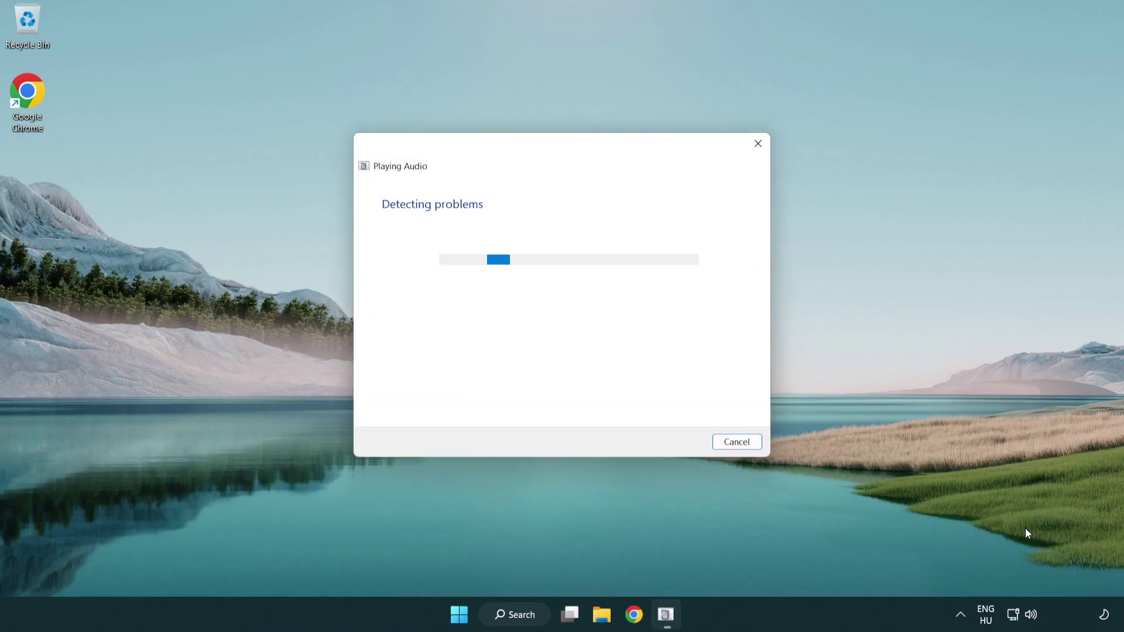